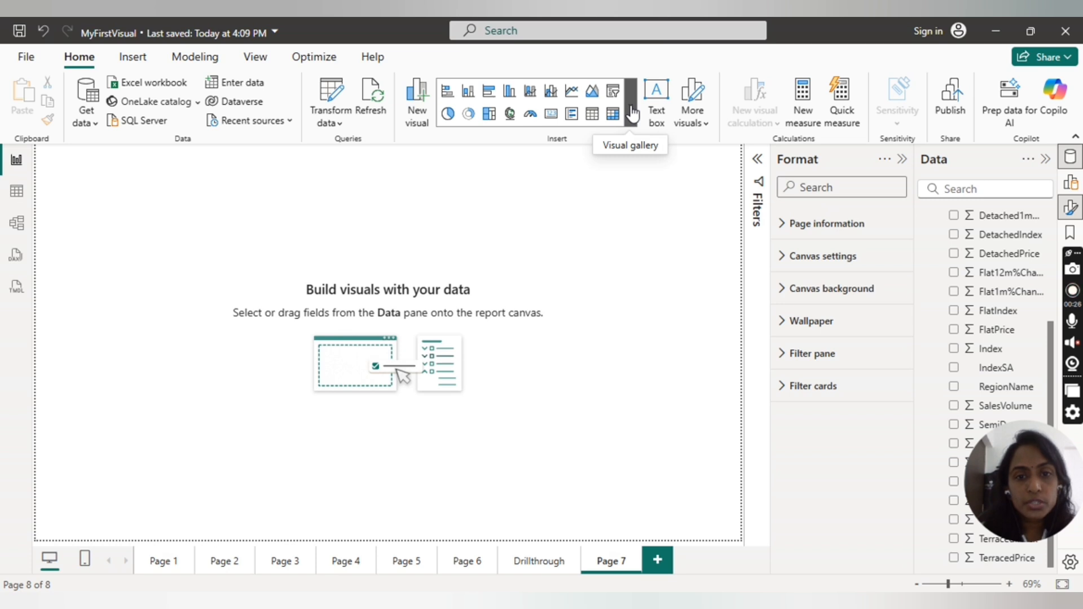
- Insert a scatter chart on the blank report page and enlarge it to fill most of the canvas
{"action": "left_click", "coordinate": [632, 114]}
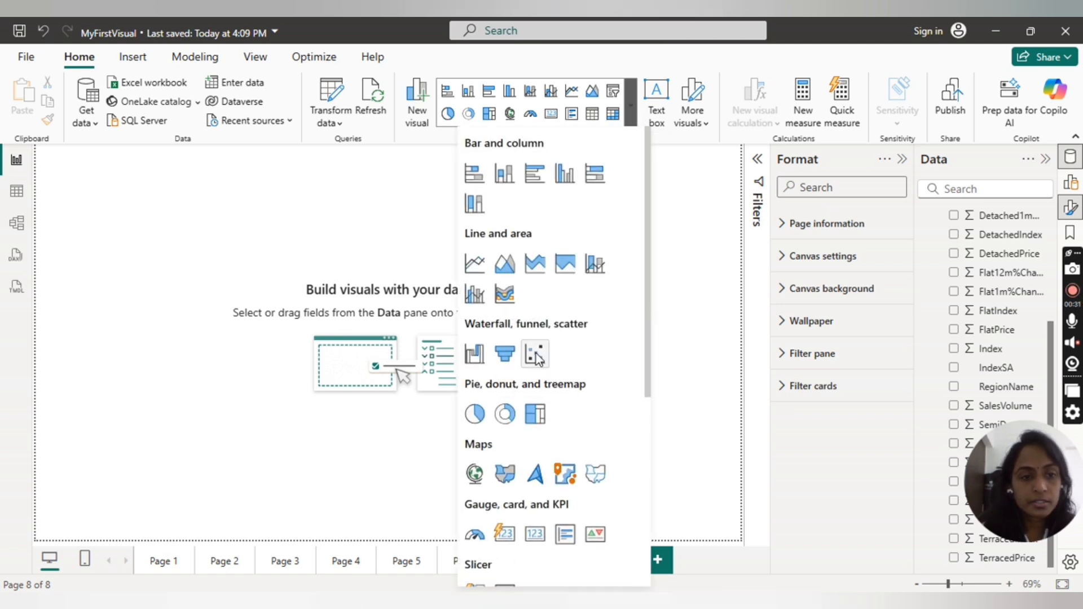
{"action": "left_click", "coordinate": [535, 354]}
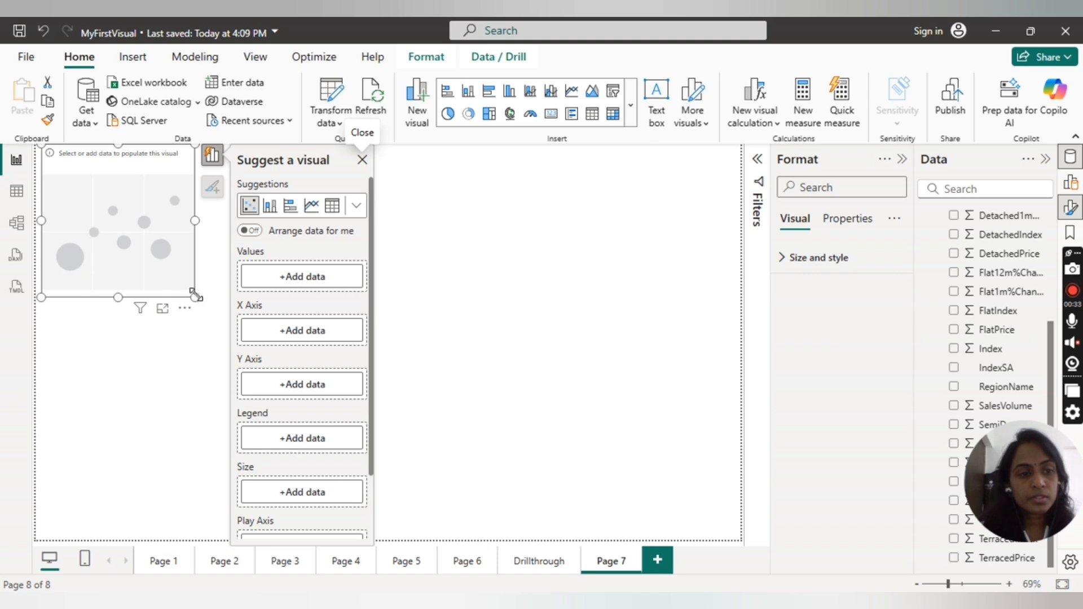
{"action": "left_click_drag", "start_coordinate": [194, 298], "coordinate": [701, 531]}
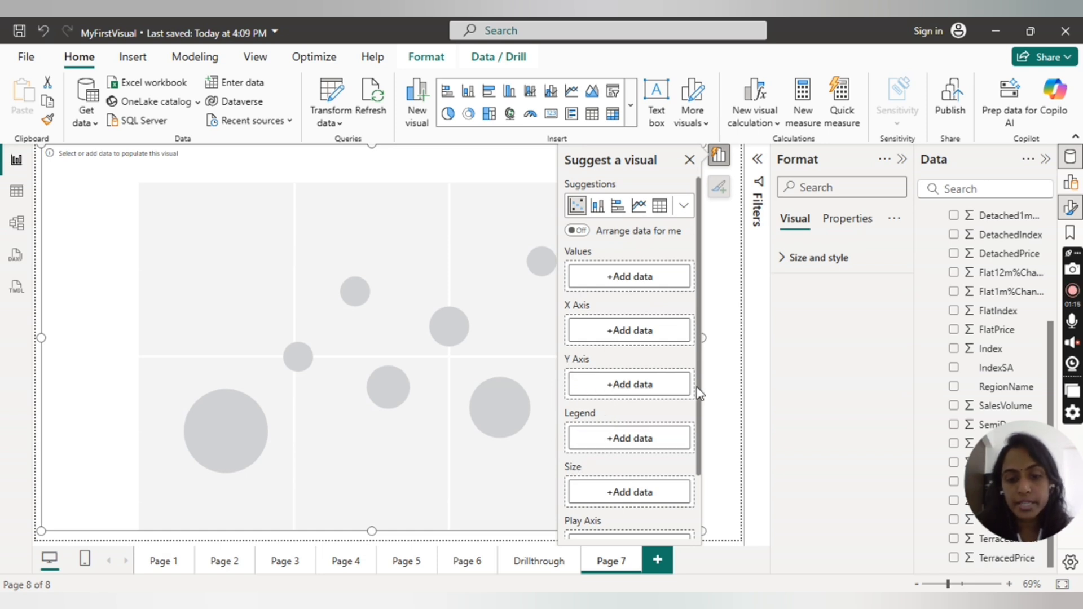
- Assign the SalesVolume field to the scatter chart's X axis
{"action": "mouse_move", "coordinate": [699, 337]}
{"action": "left_mouse_down"}
{"action": "mouse_move", "coordinate": [701, 386]}
{"action": "mouse_move", "coordinate": [697, 322]}
{"action": "left_mouse_up"}
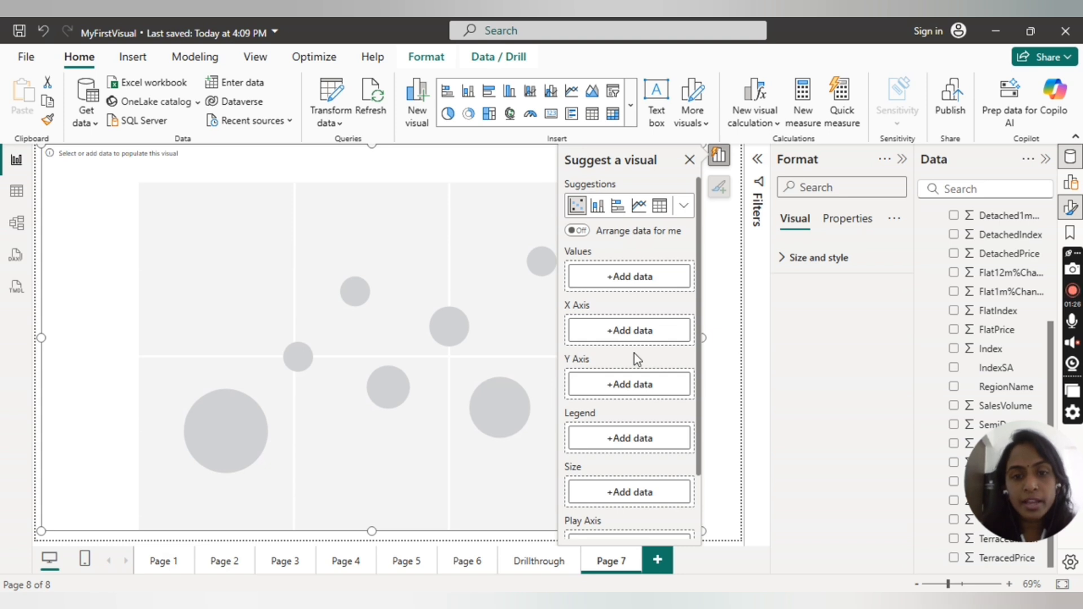
{"action": "left_click", "coordinate": [632, 330]}
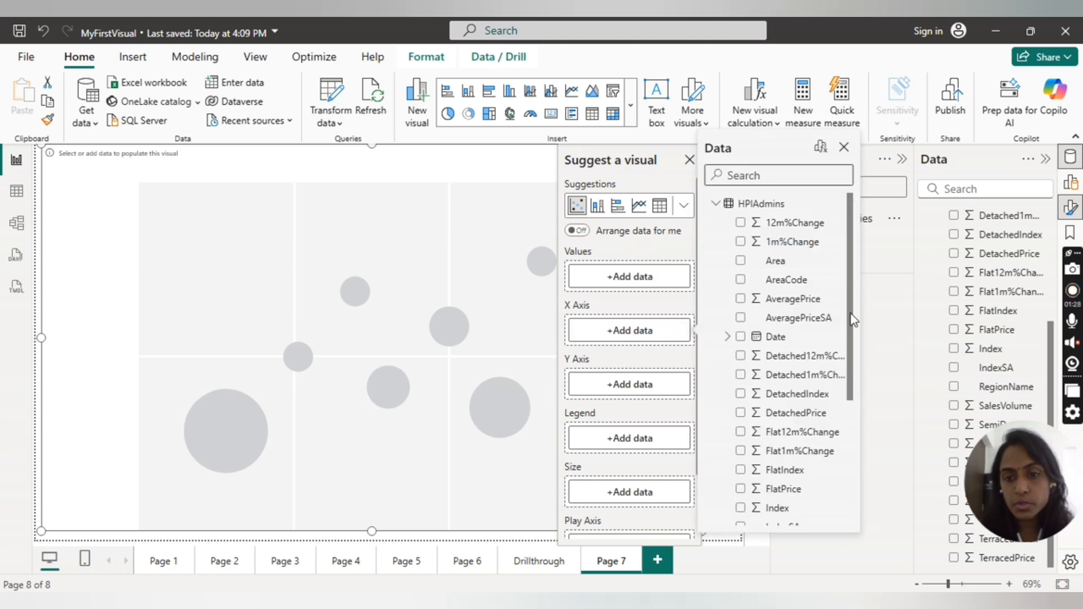
{"action": "scroll", "coordinate": [850, 347], "scroll_direction": "down", "scroll_amount": 3}
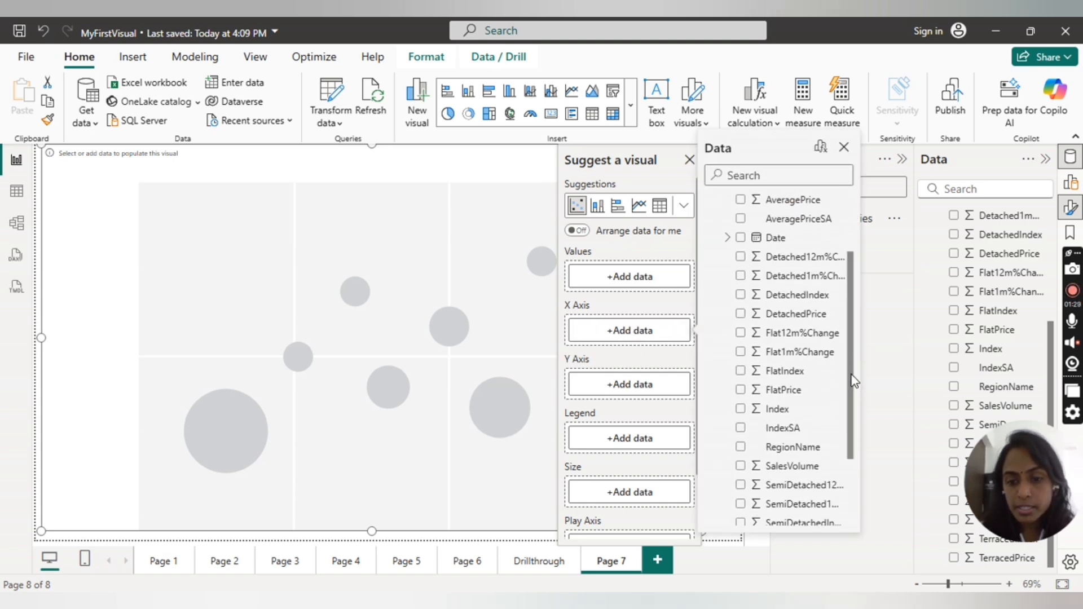
{"action": "left_click", "coordinate": [741, 461]}
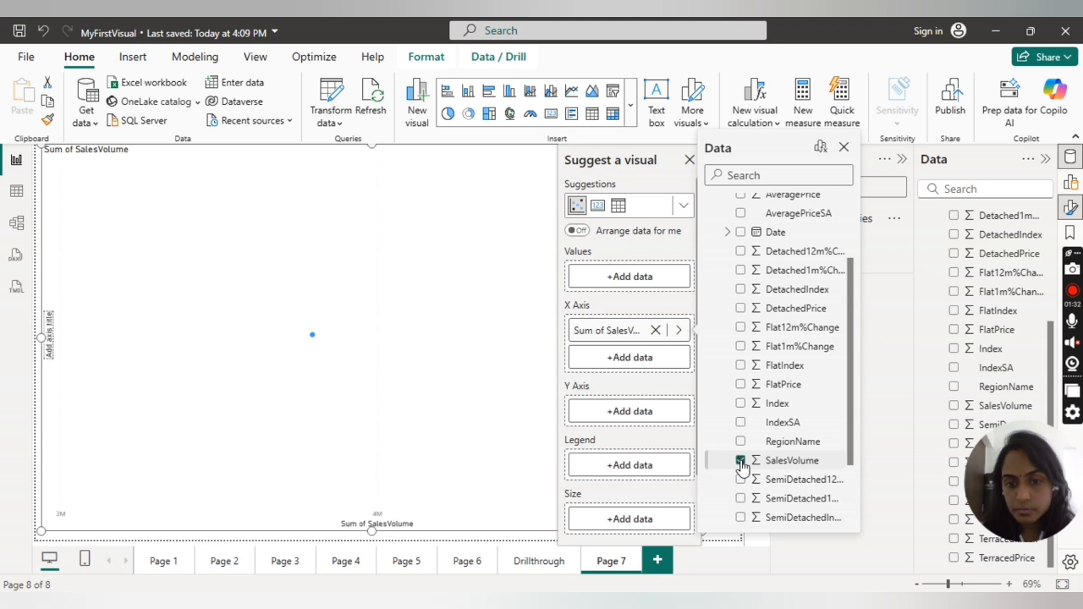
{"action": "left_click", "coordinate": [844, 148]}
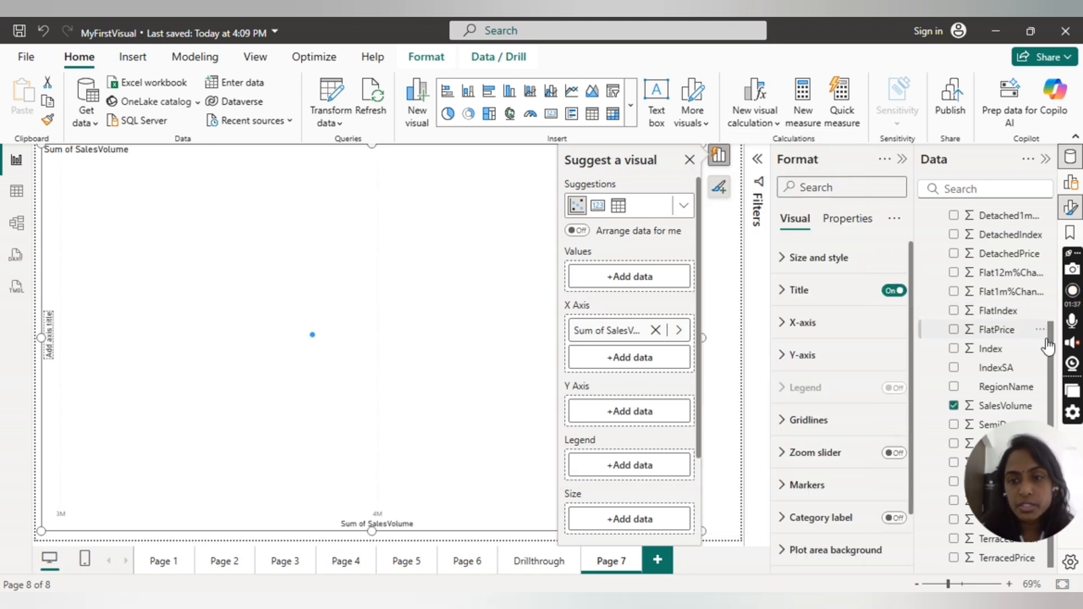
- Assign the 12m%Change field to the scatter chart's Y axis
{"action": "left_click_drag", "start_coordinate": [1051, 352], "coordinate": [1044, 228]}
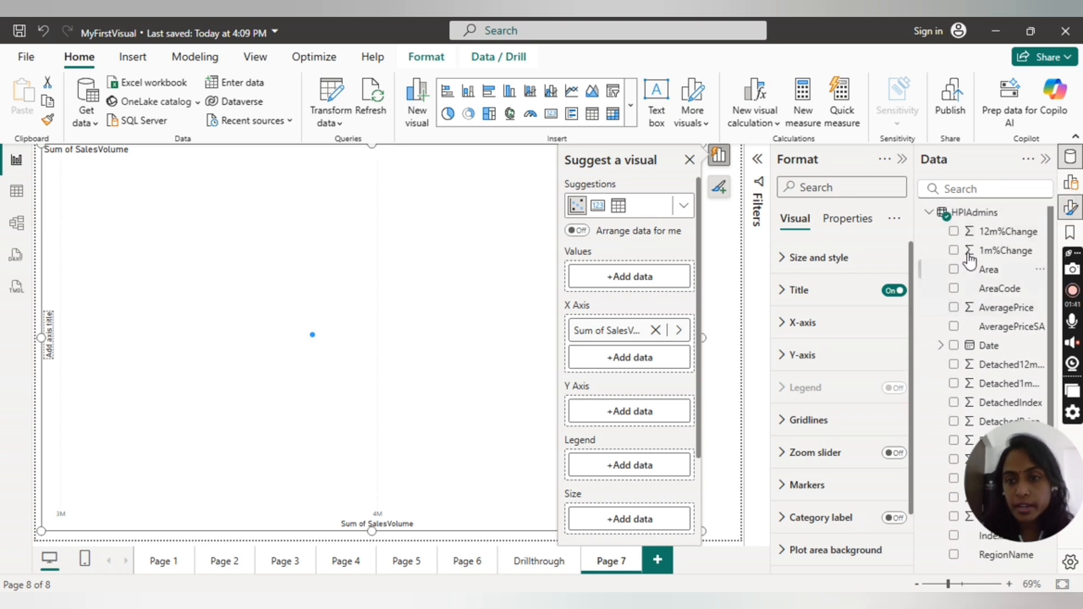
{"action": "left_click_drag", "start_coordinate": [957, 237], "coordinate": [624, 420]}
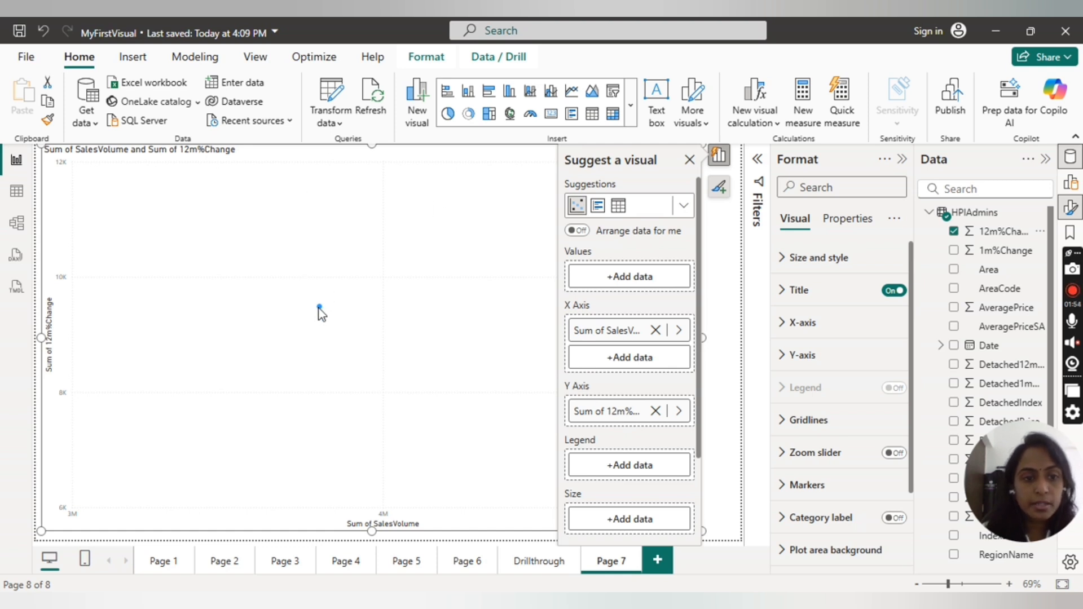
{"action": "mouse_move", "coordinate": [319, 307]}
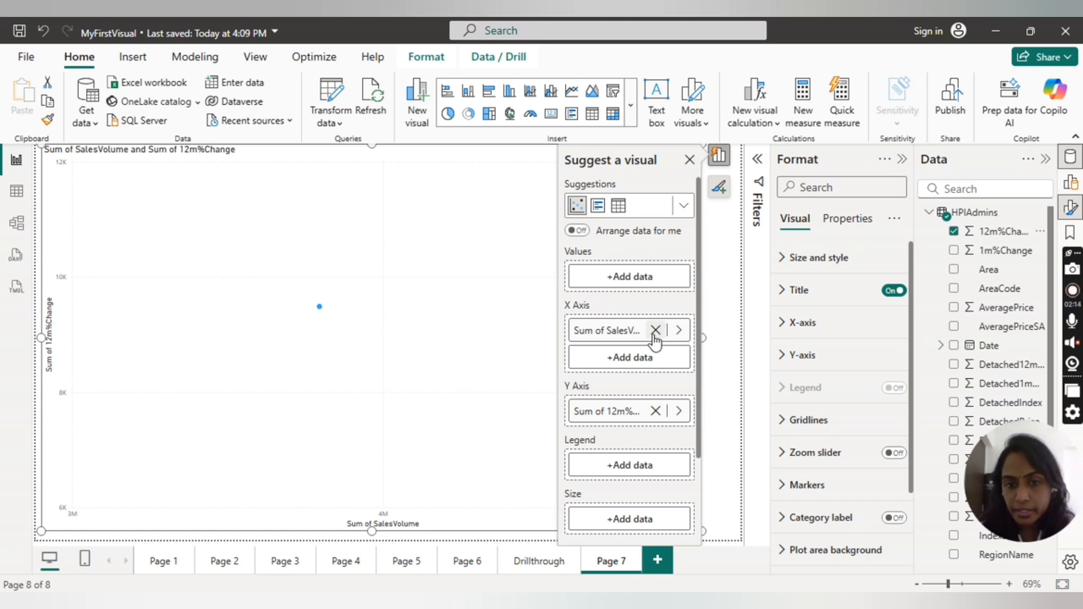
- Add Date to the chart's Values and remove its Quarter, Month and Day levels, keeping only Year
{"action": "left_click", "coordinate": [626, 278]}
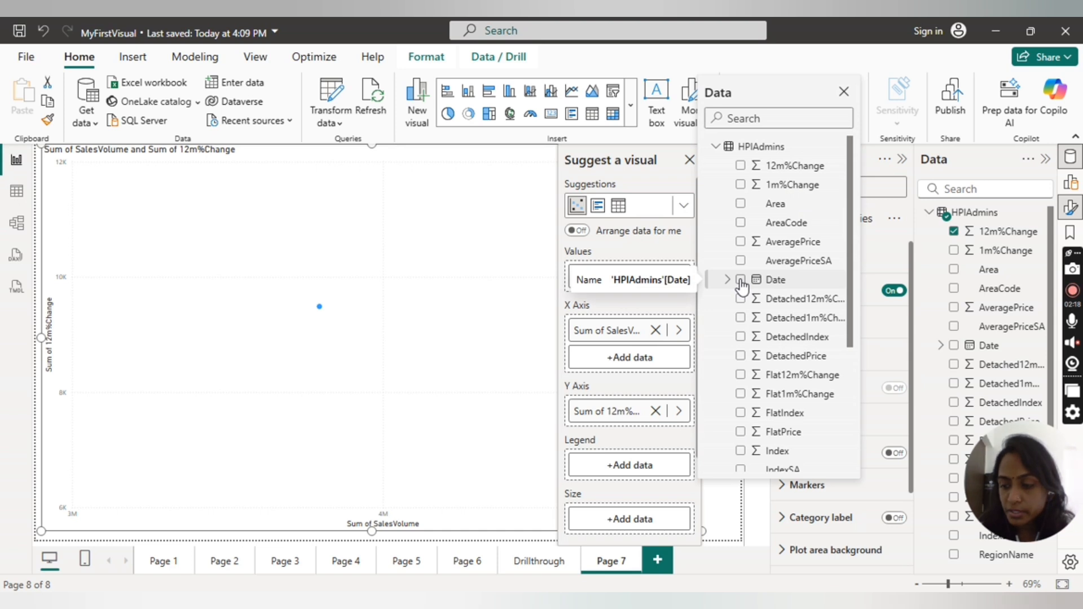
{"action": "left_click", "coordinate": [740, 280]}
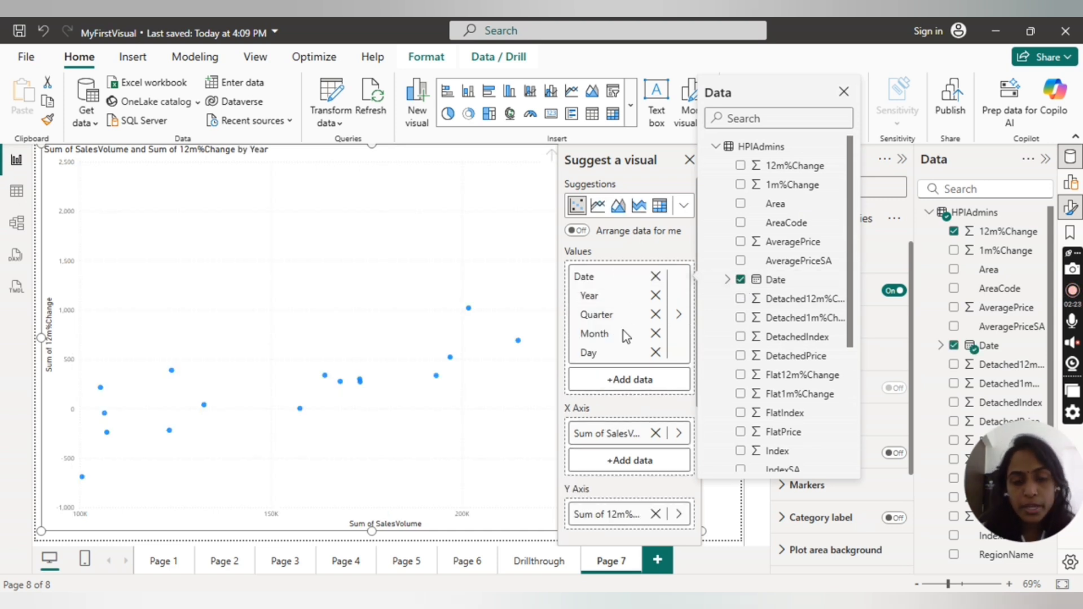
{"action": "left_click", "coordinate": [656, 315]}
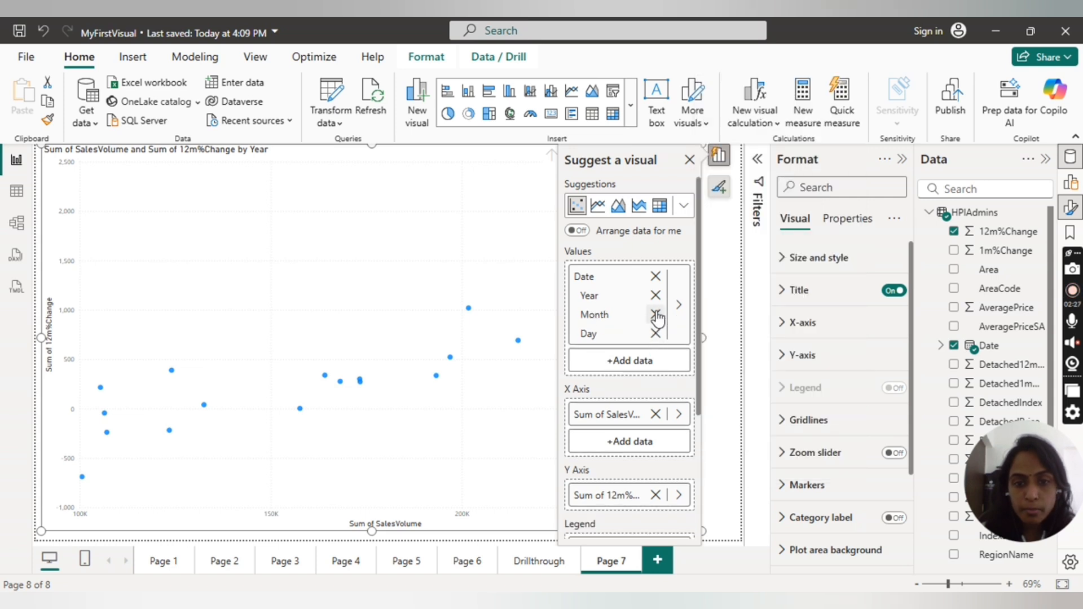
{"action": "left_click", "coordinate": [656, 315]}
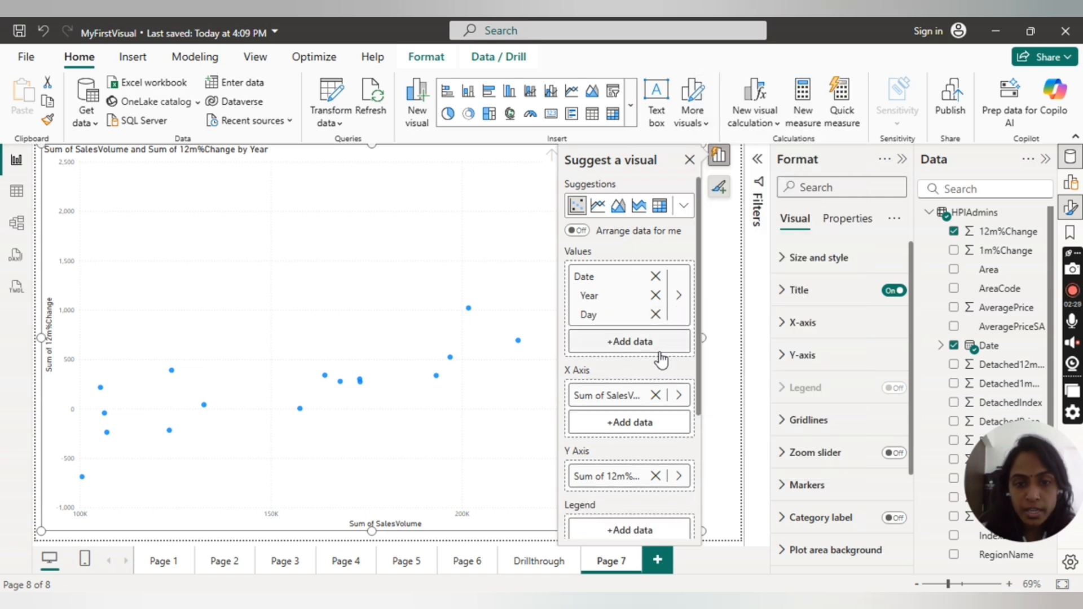
{"action": "left_click", "coordinate": [656, 315]}
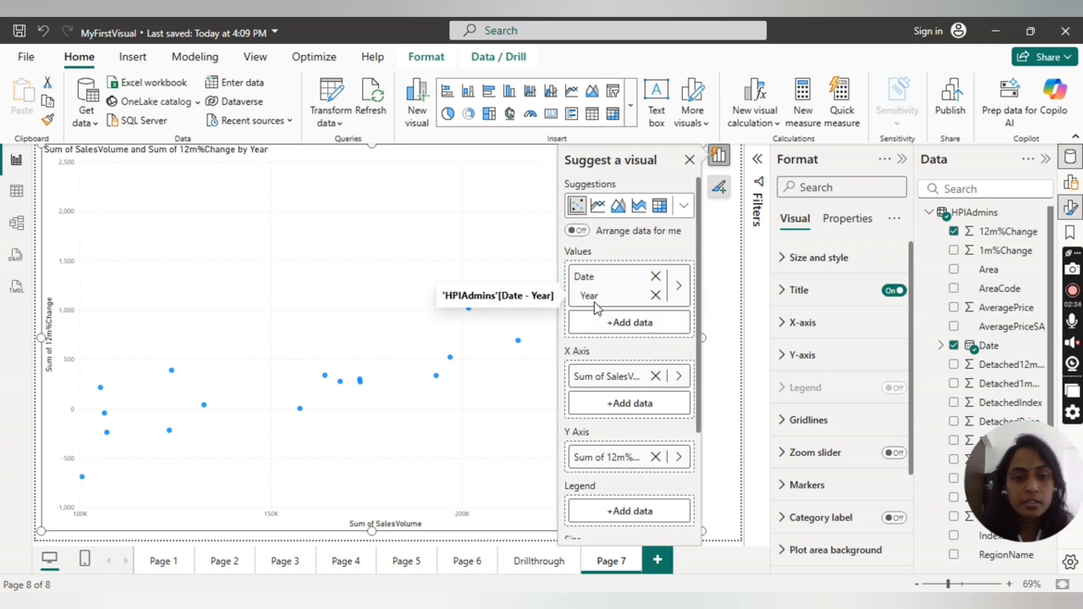
{"action": "left_click", "coordinate": [690, 161]}
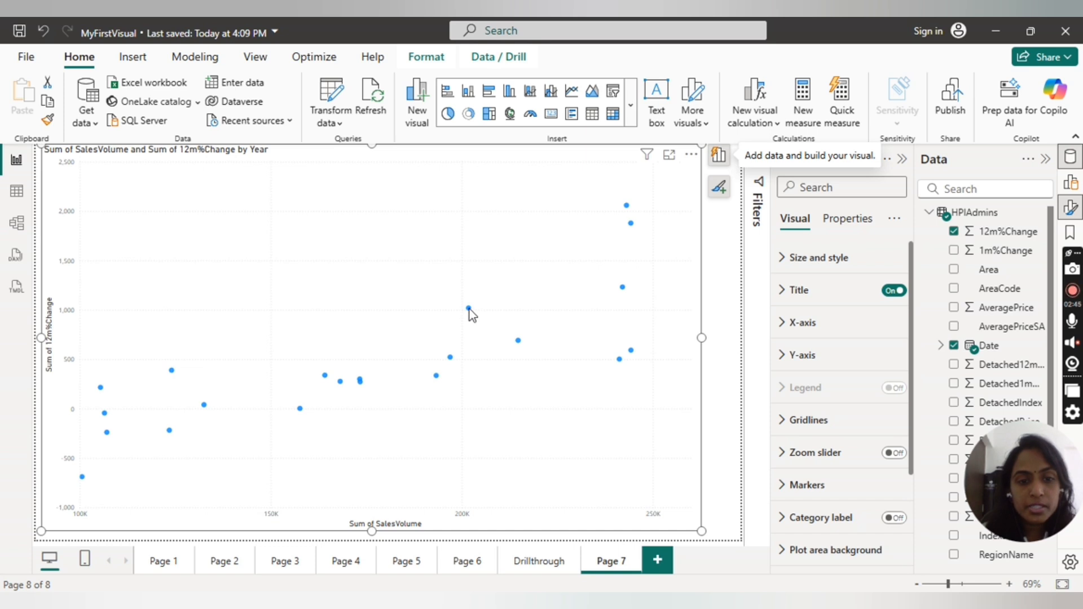
{"action": "mouse_move", "coordinate": [470, 309]}
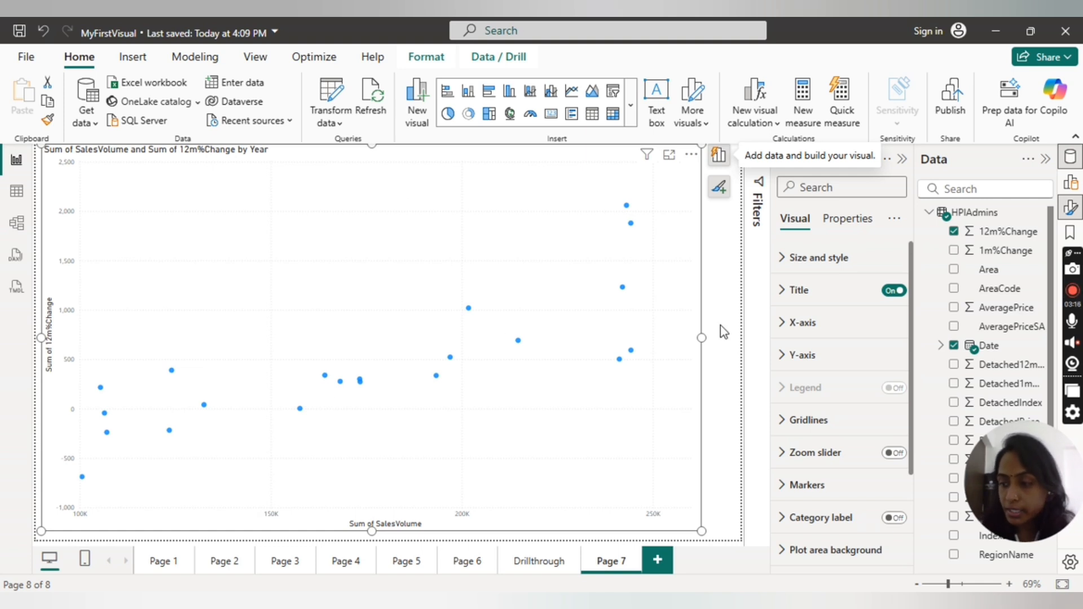
- Add RegionName to the chart's Values below Year and expand the whole chart down one hierarchy level
{"action": "left_click", "coordinate": [719, 159]}
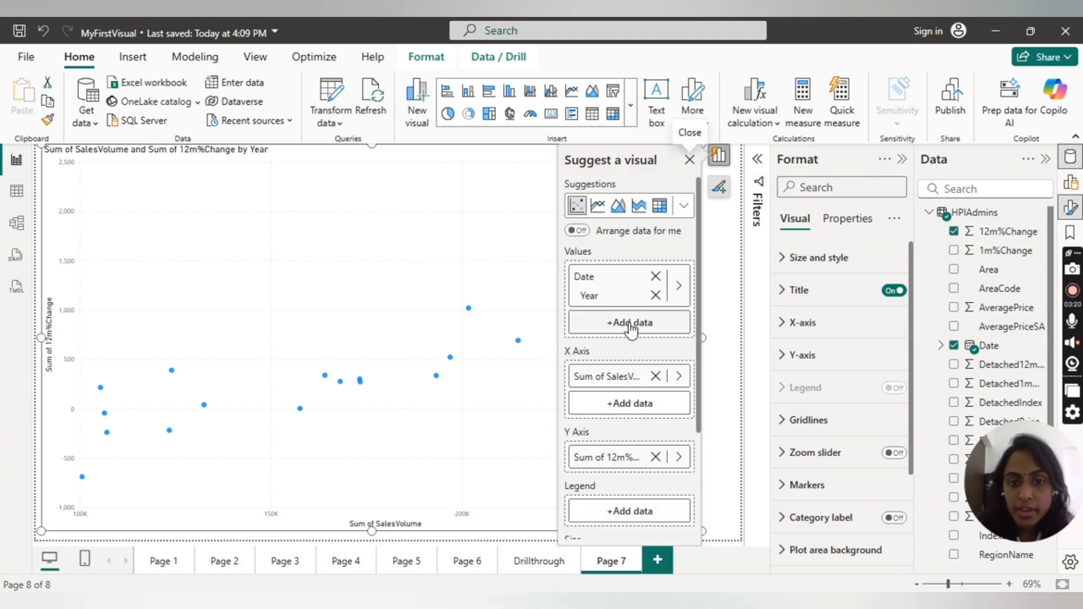
{"action": "left_click", "coordinate": [631, 323]}
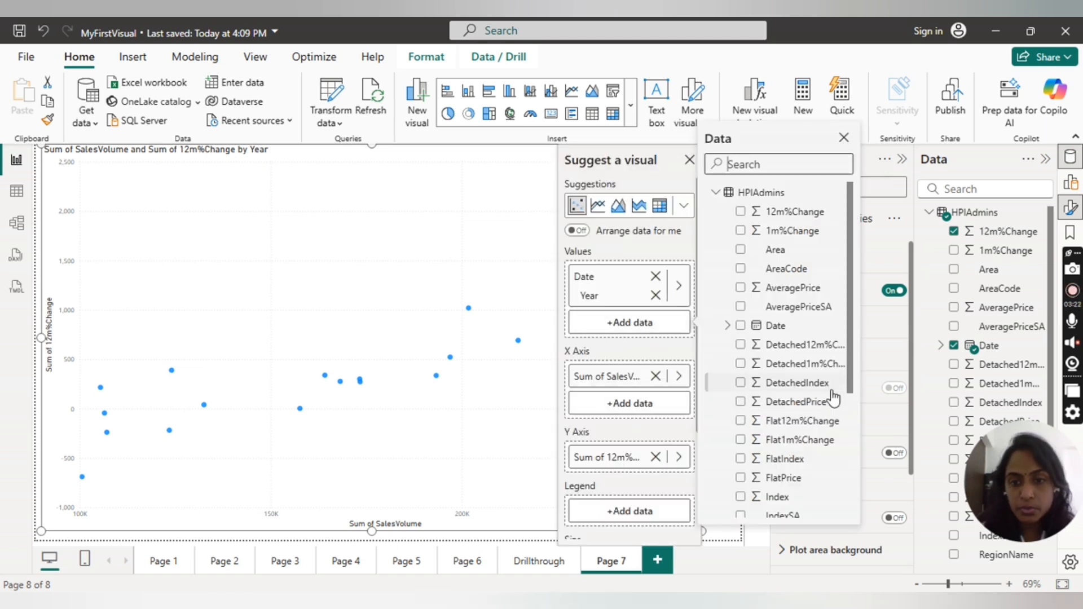
{"action": "scroll", "coordinate": [848, 327], "scroll_direction": "down", "scroll_amount": 2}
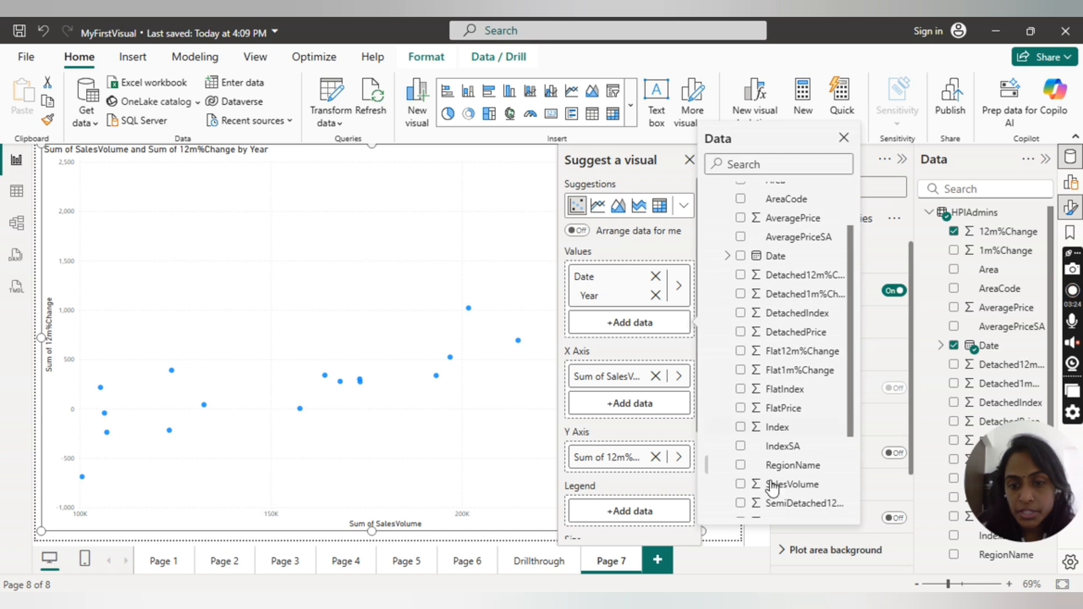
{"action": "left_click", "coordinate": [742, 465]}
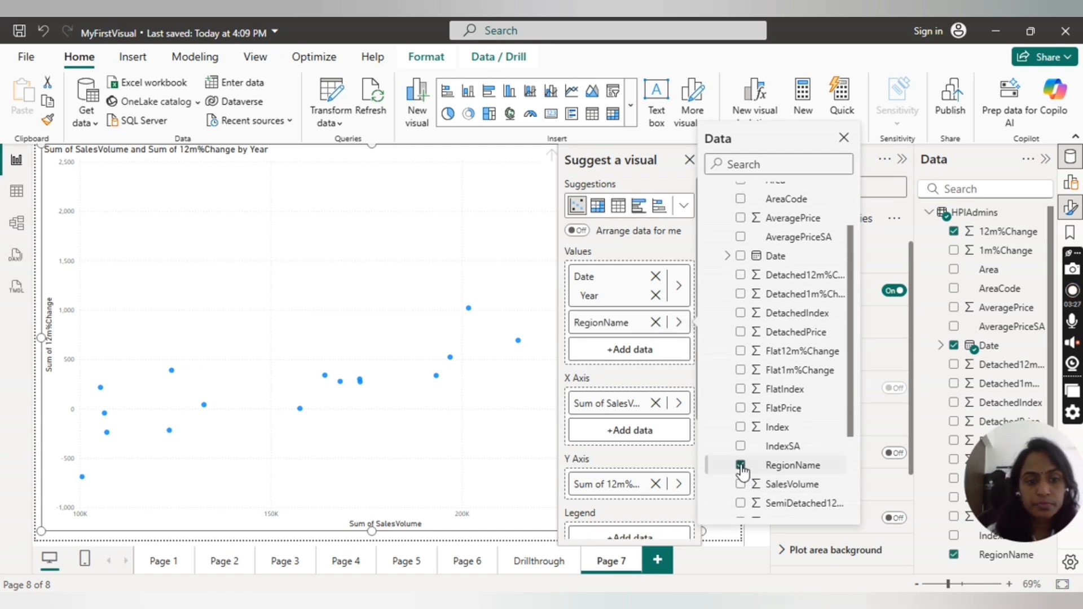
{"action": "left_click", "coordinate": [844, 138]}
{"action": "left_click", "coordinate": [690, 160]}
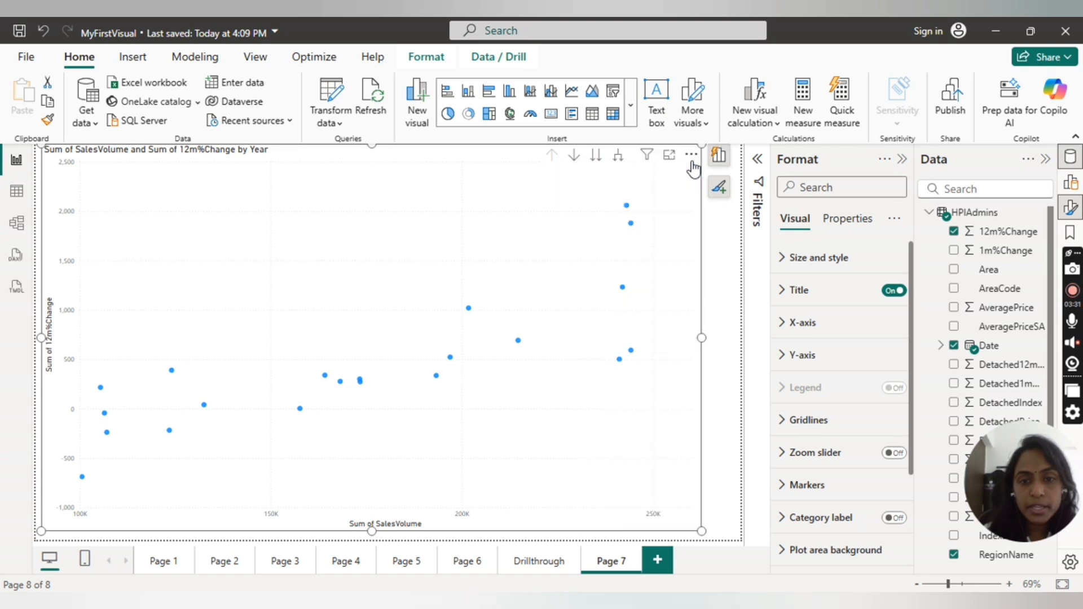
{"action": "left_click", "coordinate": [617, 159]}
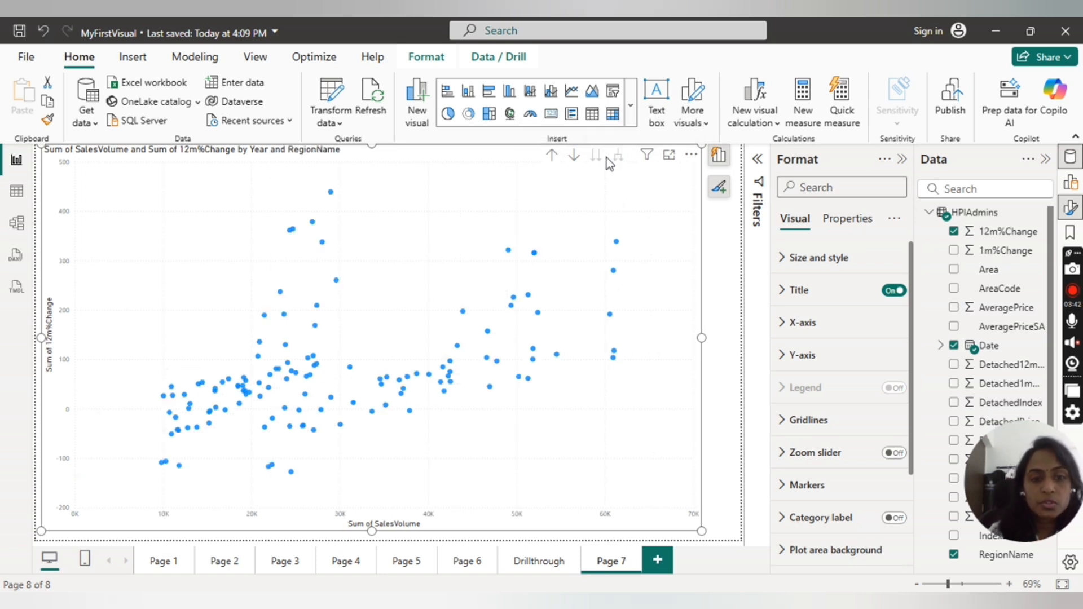
{"action": "mouse_move", "coordinate": [323, 246]}
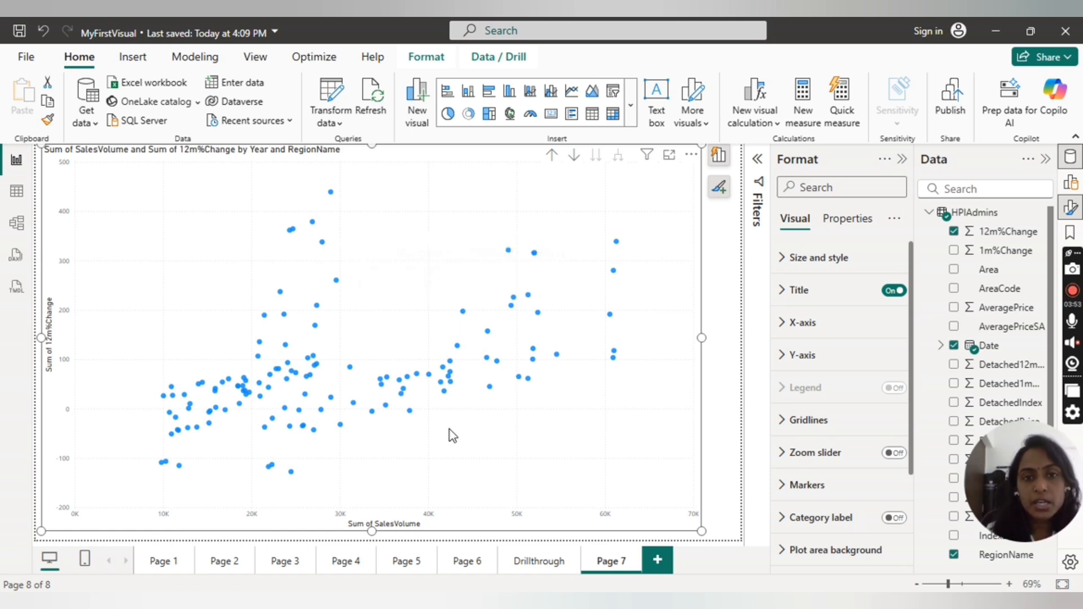
- Move RegionName from the chart's Values to its Legend to colour the points by region
{"action": "left_click", "coordinate": [719, 155]}
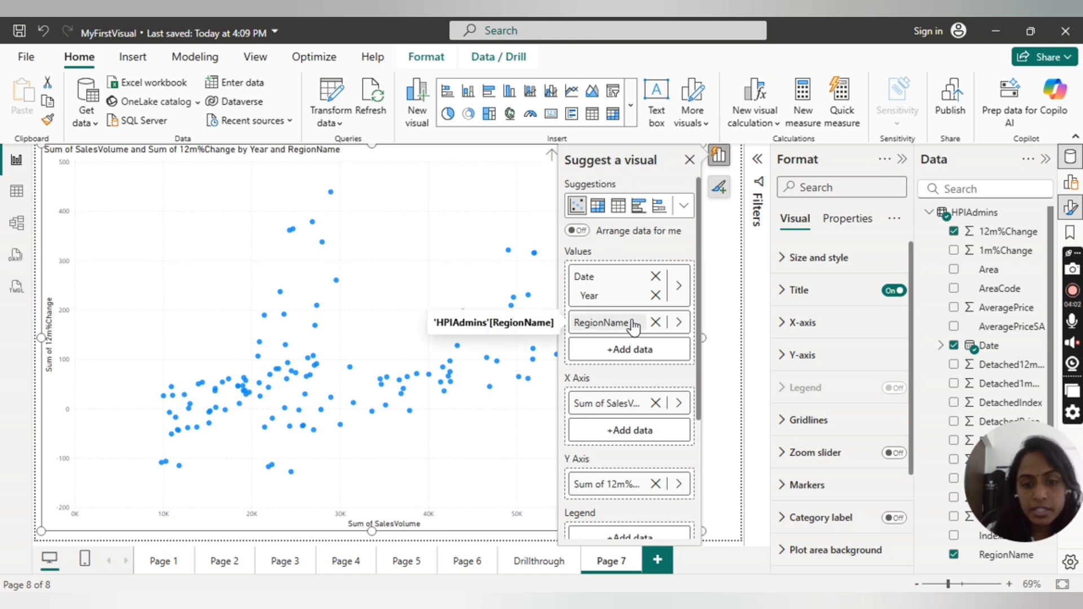
{"action": "left_click_drag", "start_coordinate": [634, 327], "coordinate": [640, 446]}
{"action": "left_click_drag", "start_coordinate": [638, 440], "coordinate": [639, 439]}
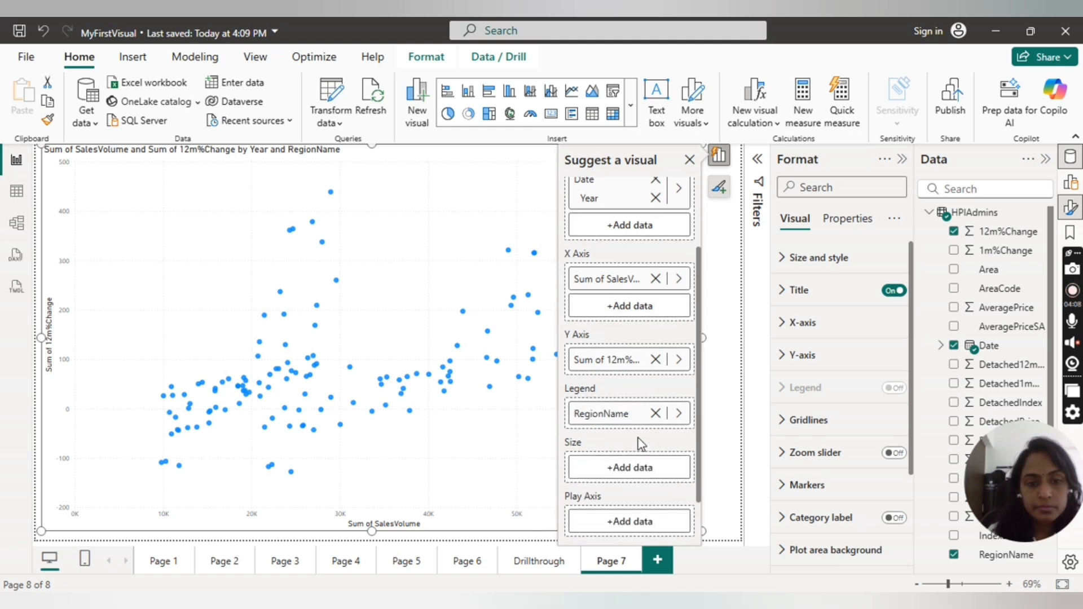
{"action": "left_click", "coordinate": [691, 162]}
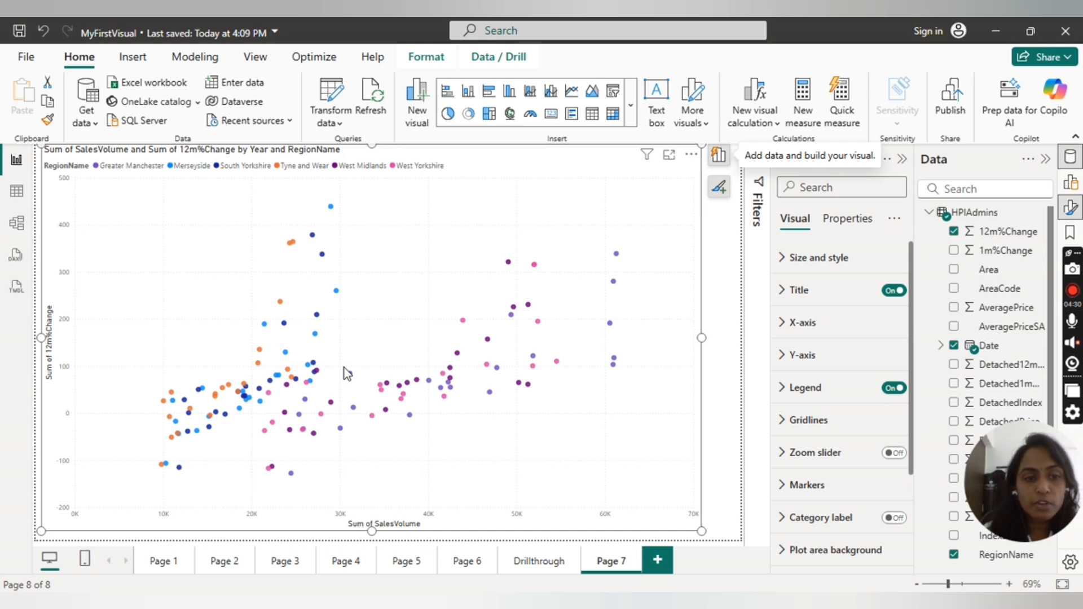
{"action": "mouse_move", "coordinate": [339, 292]}
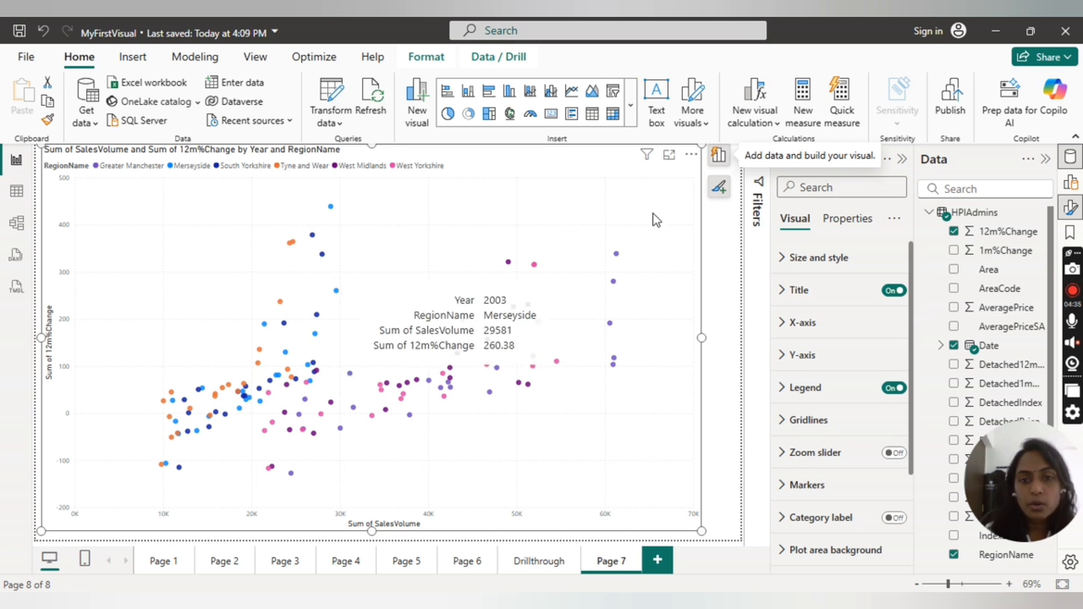
- Assign the SalesVolume field to the chart's Size so the points scale as bubbles
{"action": "left_click", "coordinate": [718, 155]}
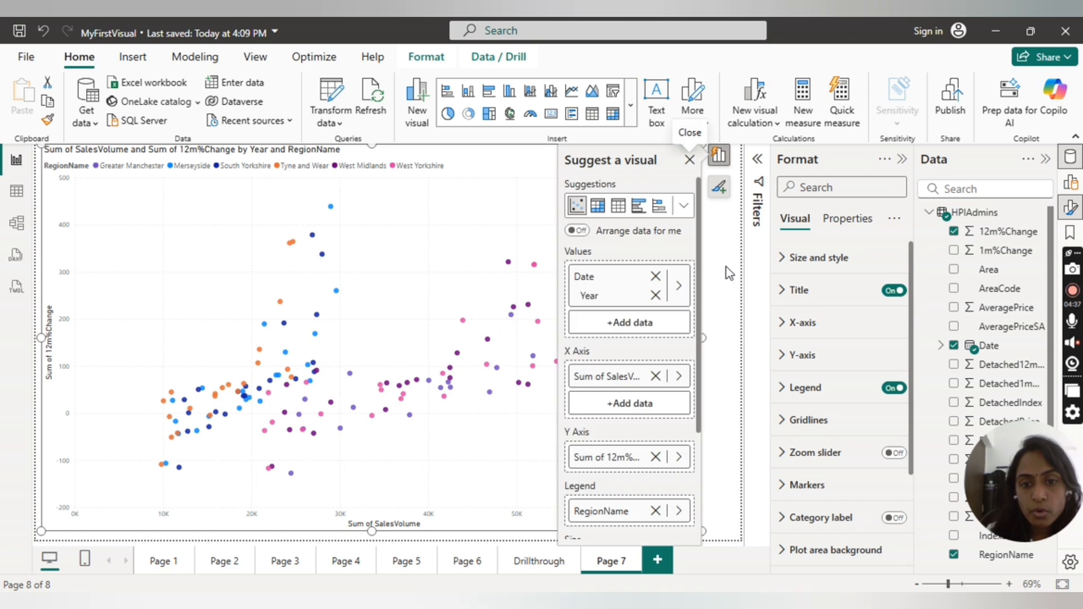
{"action": "scroll", "coordinate": [700, 253], "scroll_direction": "down", "scroll_amount": 3}
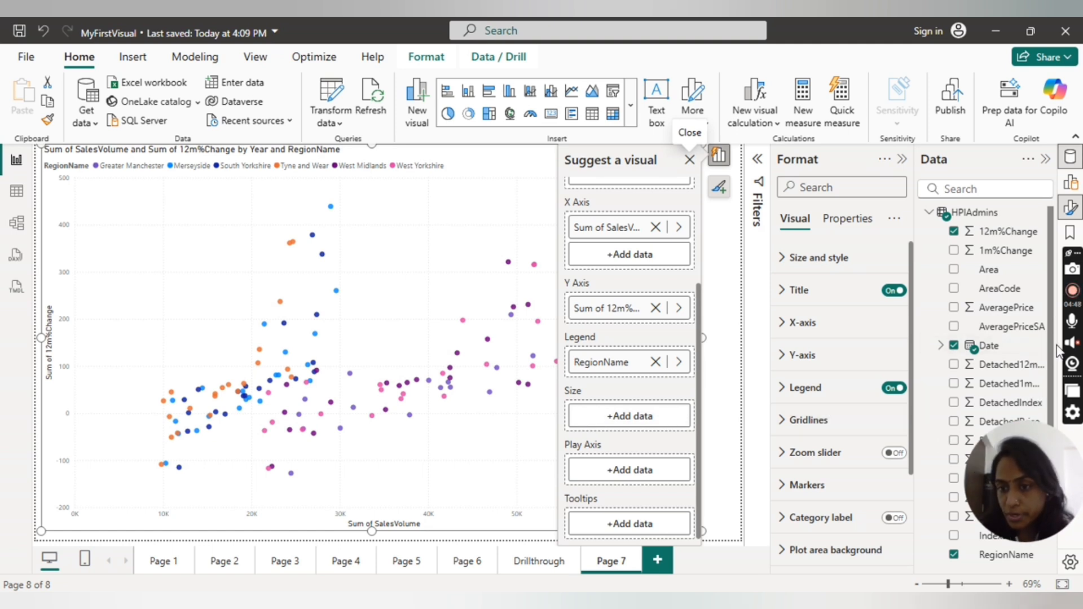
{"action": "left_click_drag", "start_coordinate": [1051, 346], "coordinate": [1053, 469]}
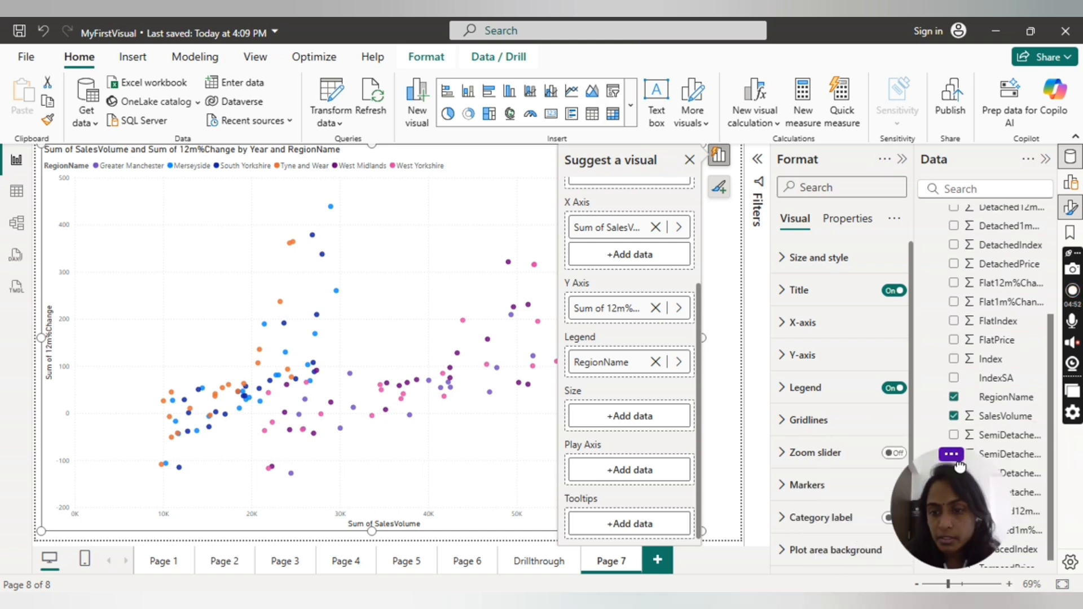
{"action": "left_click_drag", "start_coordinate": [991, 420], "coordinate": [623, 422]}
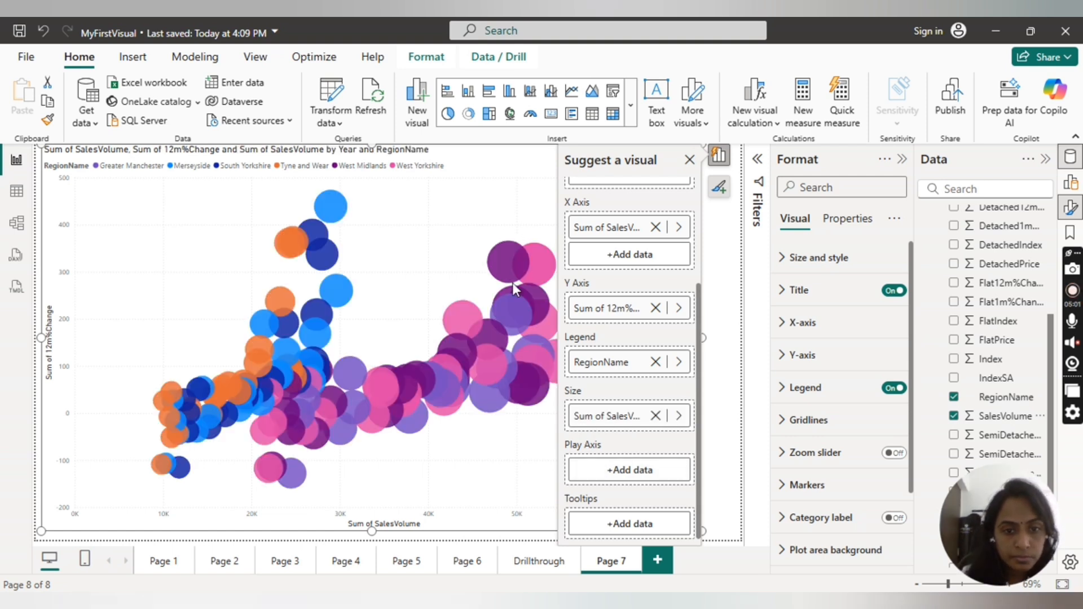
{"action": "left_click_drag", "start_coordinate": [703, 314], "coordinate": [698, 209]}
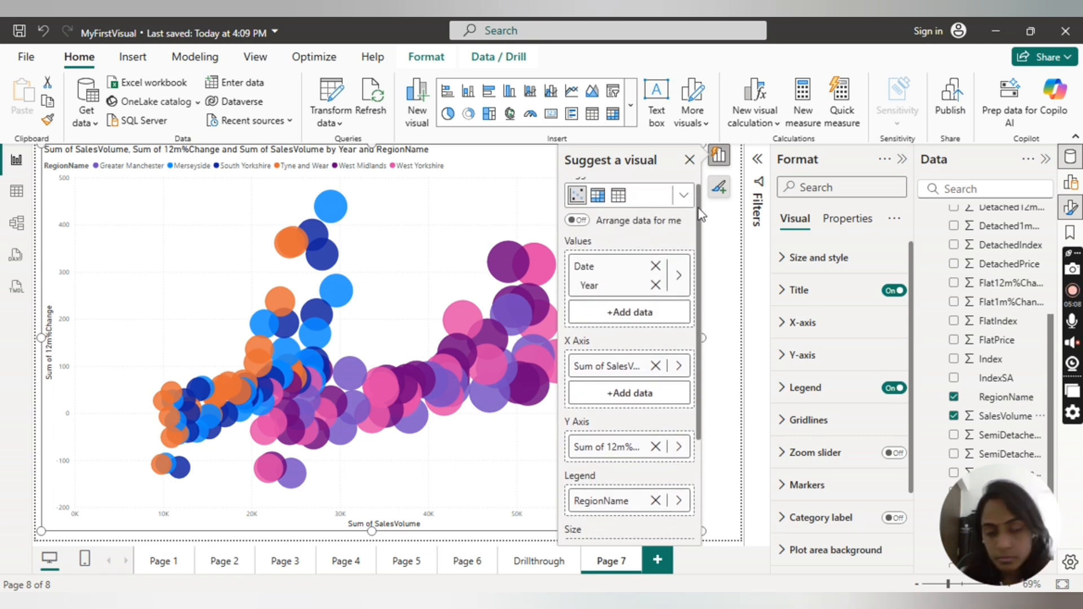
{"action": "scroll", "coordinate": [702, 250], "scroll_direction": "down", "scroll_amount": 3}
{"action": "scroll", "coordinate": [704, 247], "scroll_direction": "up", "scroll_amount": 3}
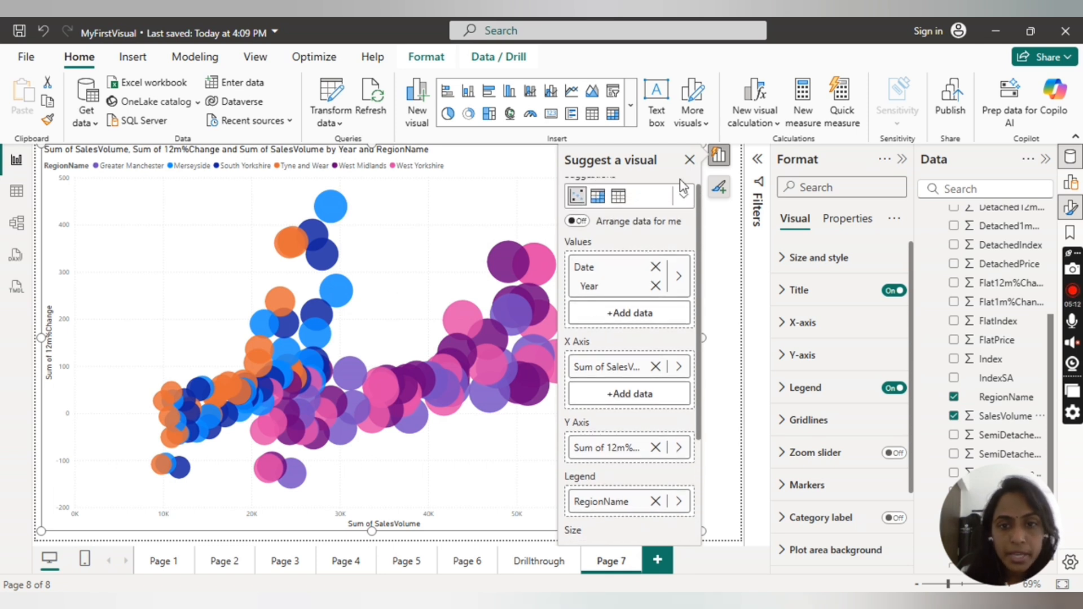
- Close the data-building pane and inspect the details of individual region bubbles on the scatter chart
{"action": "left_click", "coordinate": [689, 161]}
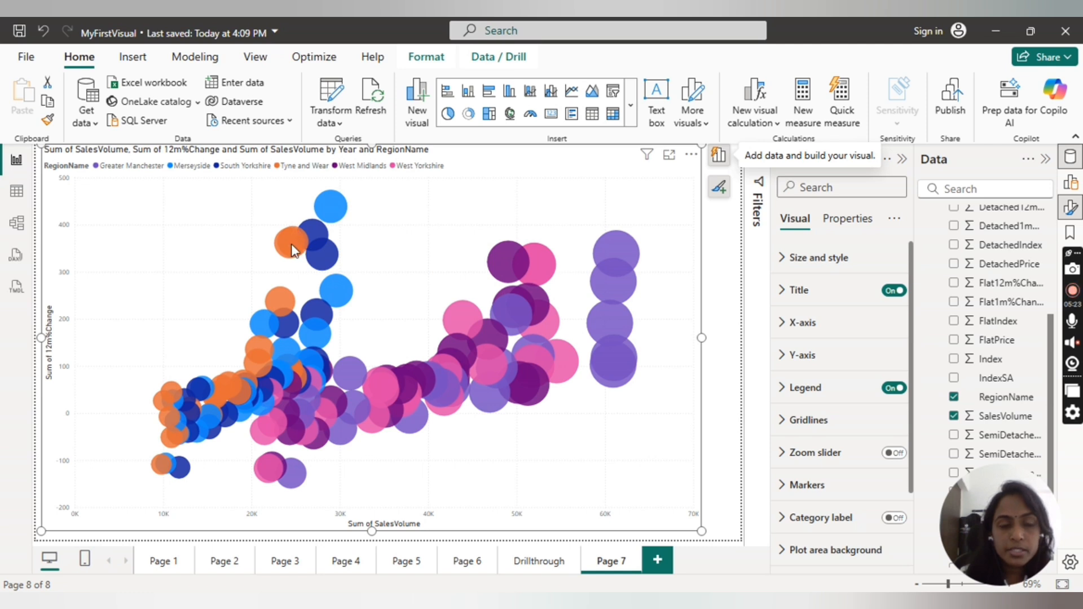
{"action": "mouse_move", "coordinate": [619, 252]}
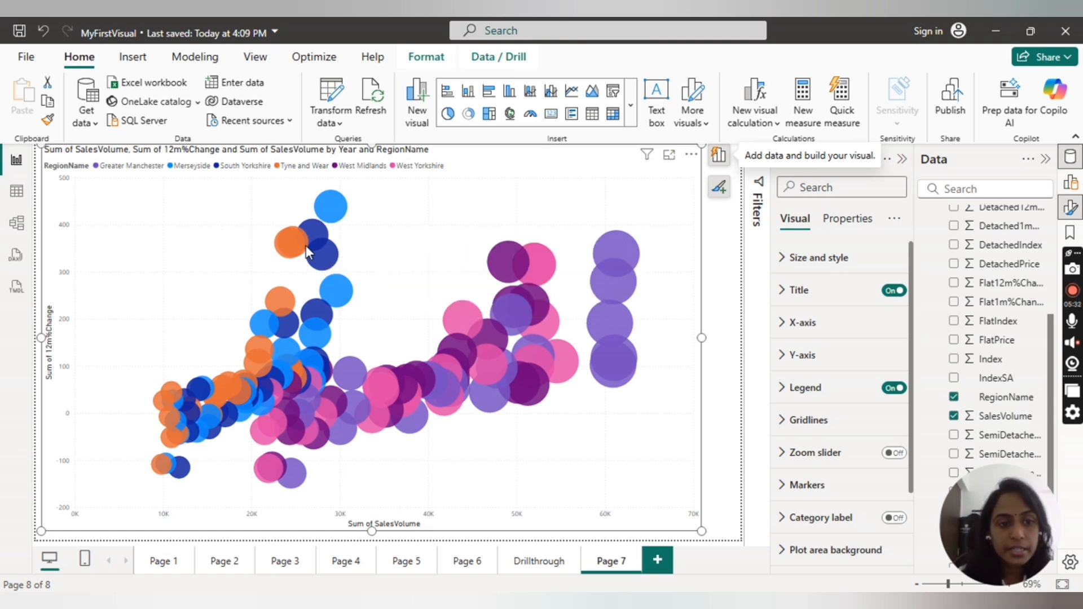
{"action": "mouse_move", "coordinate": [303, 245]}
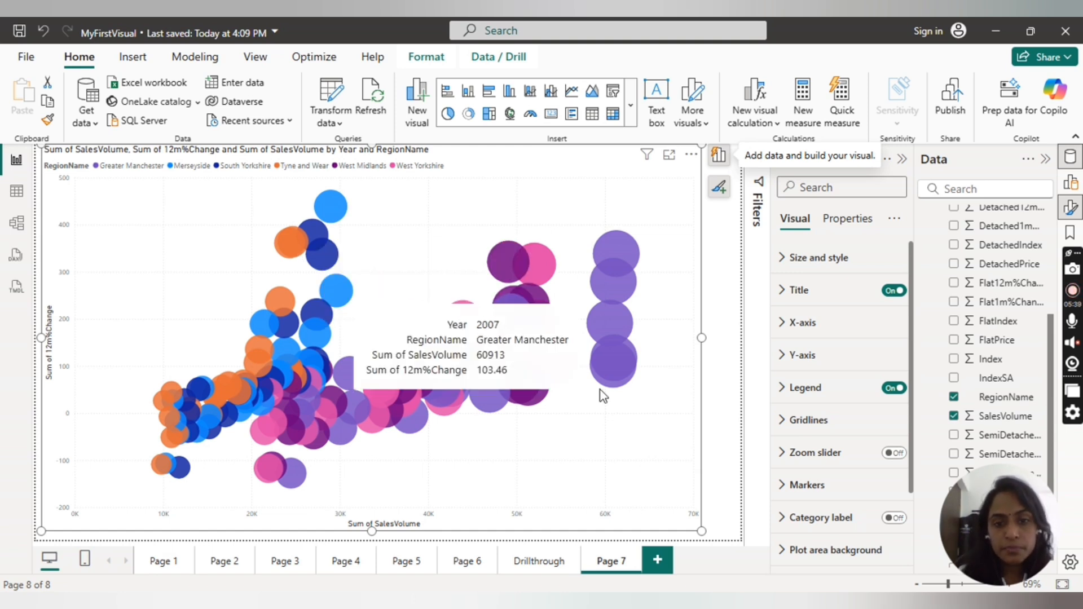
- Move the Date field with its Year level from the chart's Values to its Play Axis
{"action": "left_click", "coordinate": [719, 157]}
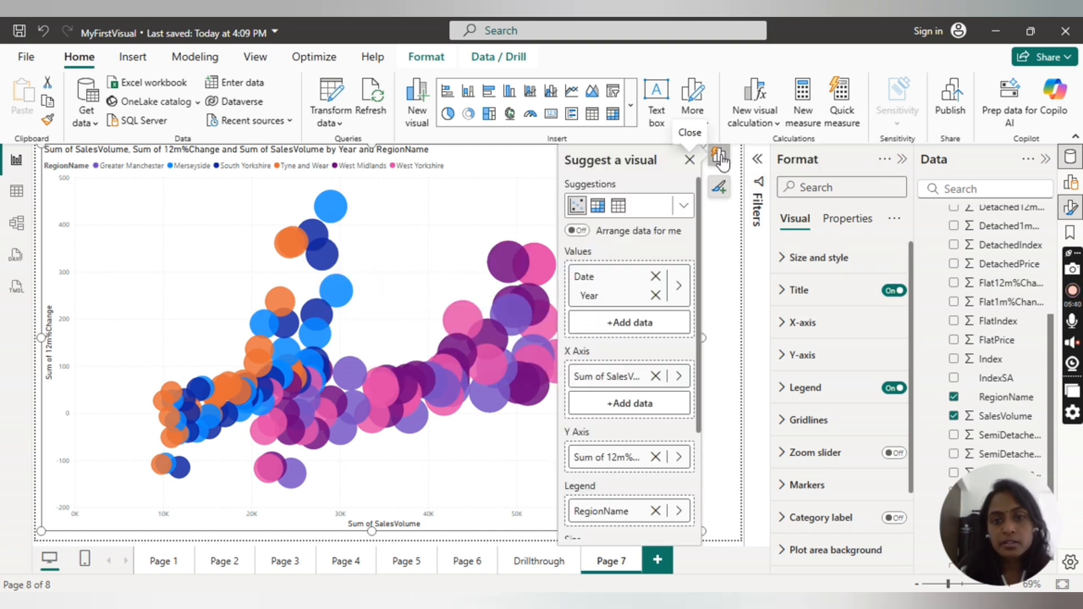
{"action": "left_click_drag", "start_coordinate": [700, 198], "coordinate": [699, 301]}
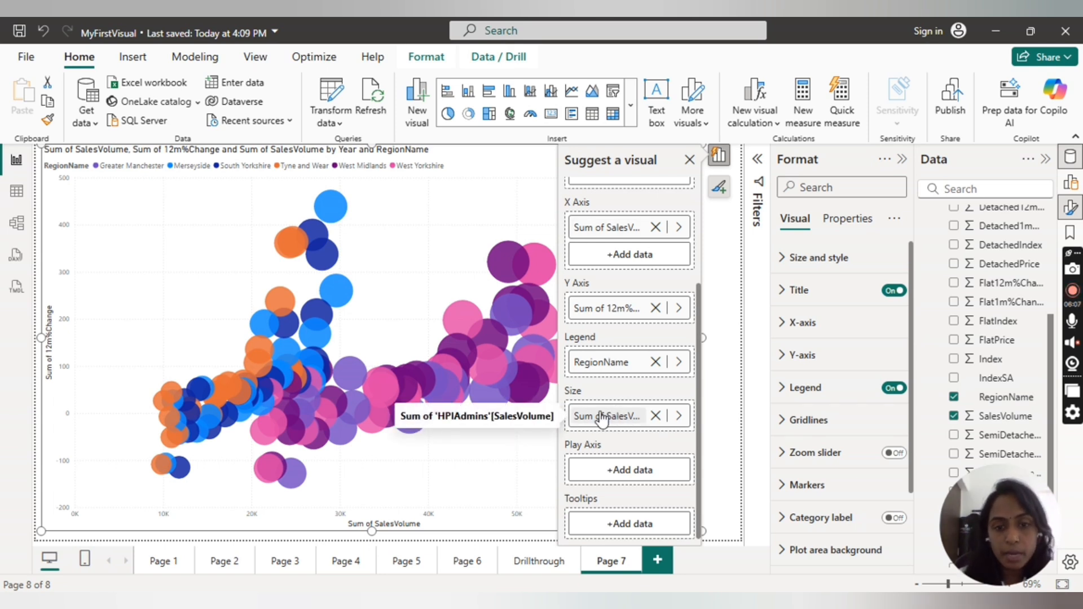
{"action": "scroll", "coordinate": [594, 428], "scroll_direction": "up", "scroll_amount": 2}
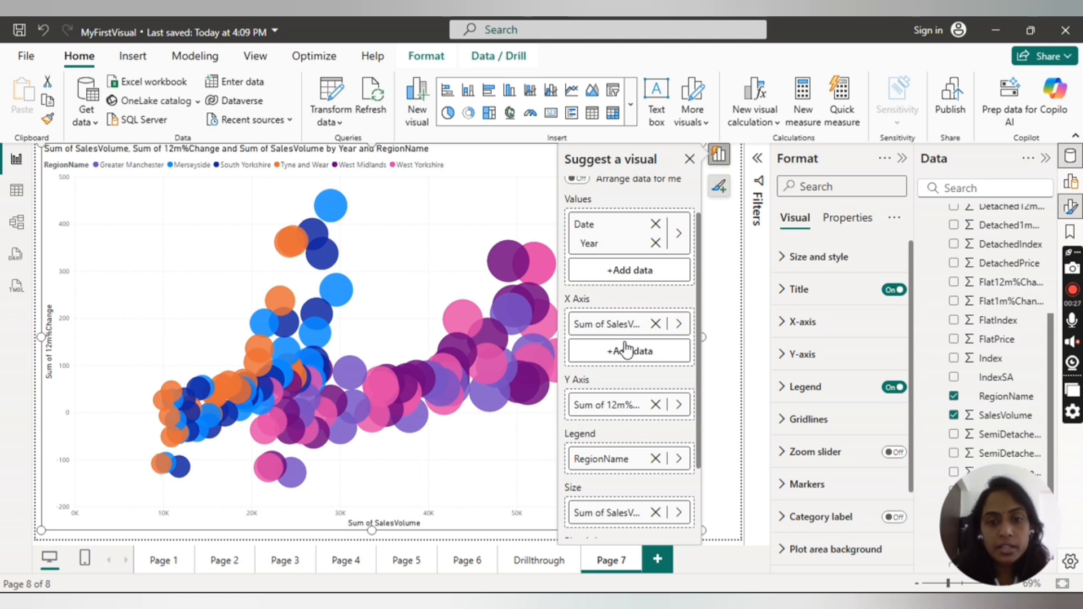
{"action": "scroll", "coordinate": [701, 282], "scroll_direction": "up", "scroll_amount": 1}
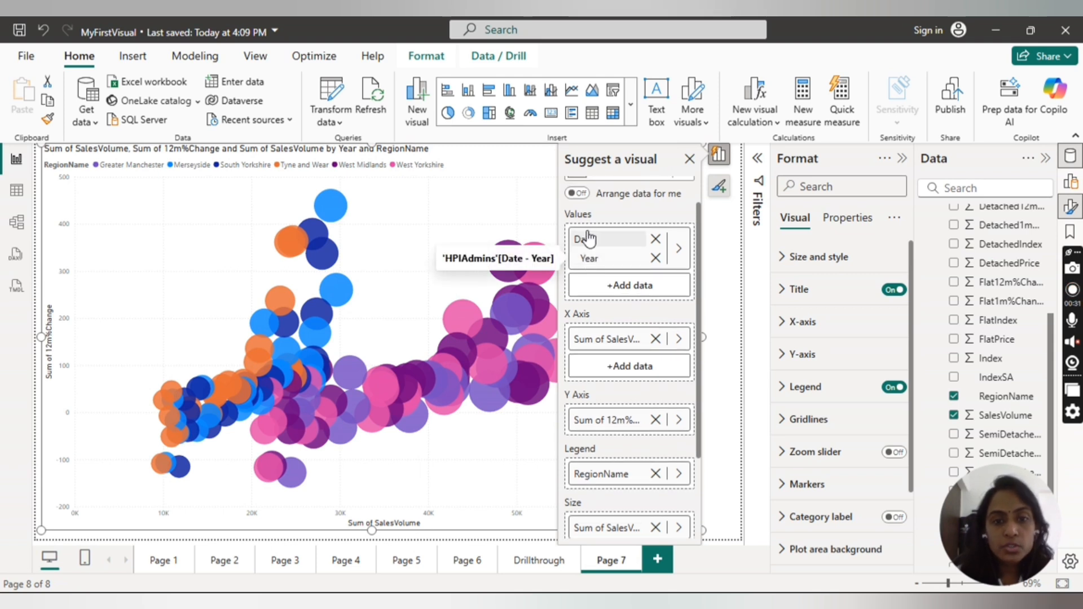
{"action": "left_click_drag", "start_coordinate": [698, 228], "coordinate": [698, 304]}
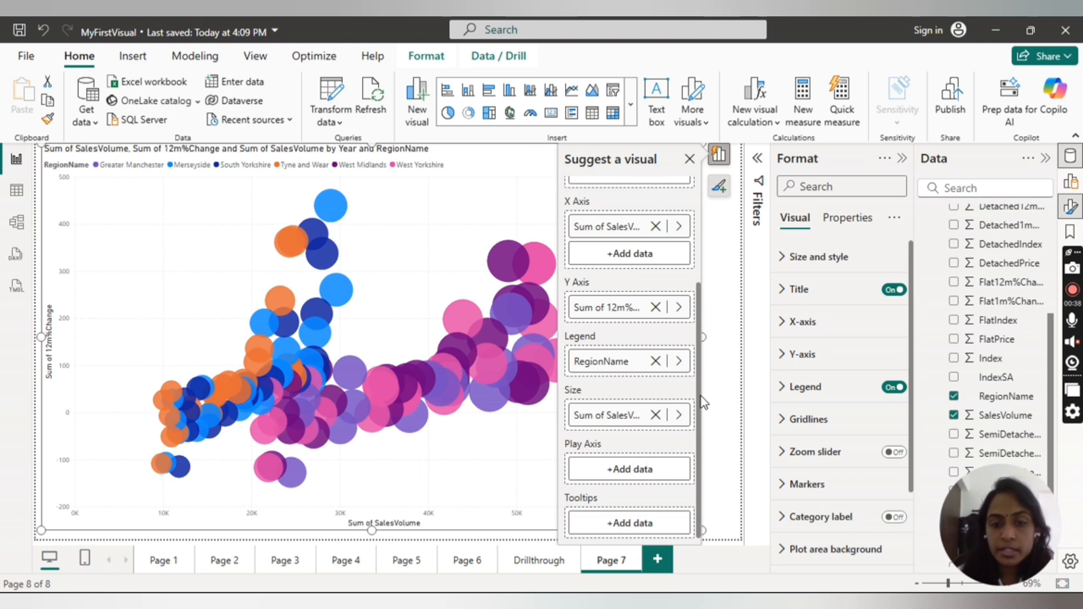
{"action": "scroll", "coordinate": [683, 316], "scroll_direction": "up", "scroll_amount": 1}
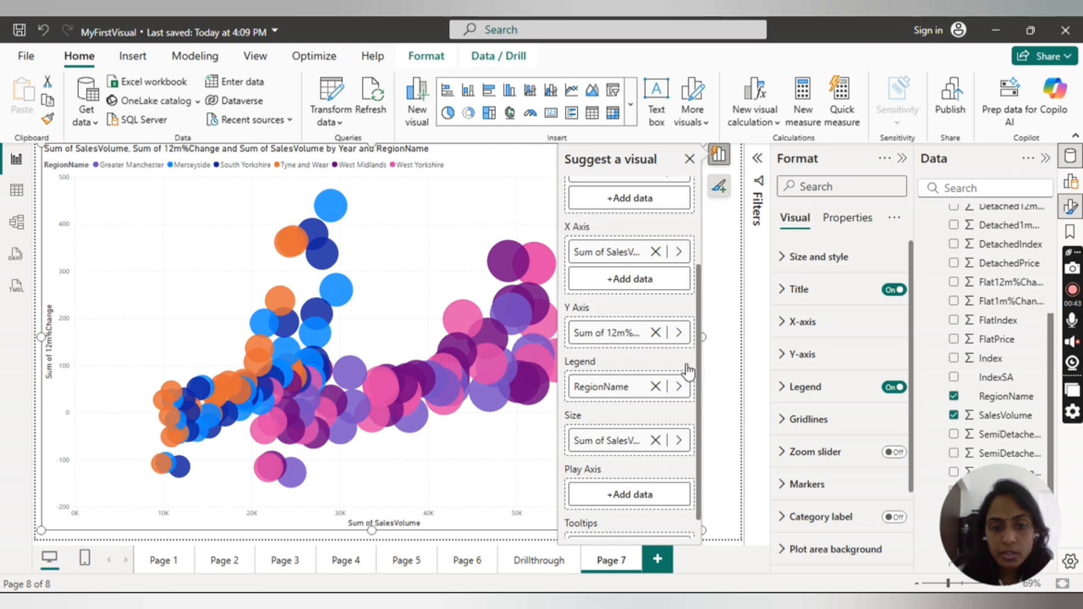
{"action": "scroll", "coordinate": [699, 338], "scroll_direction": "up", "scroll_amount": 1}
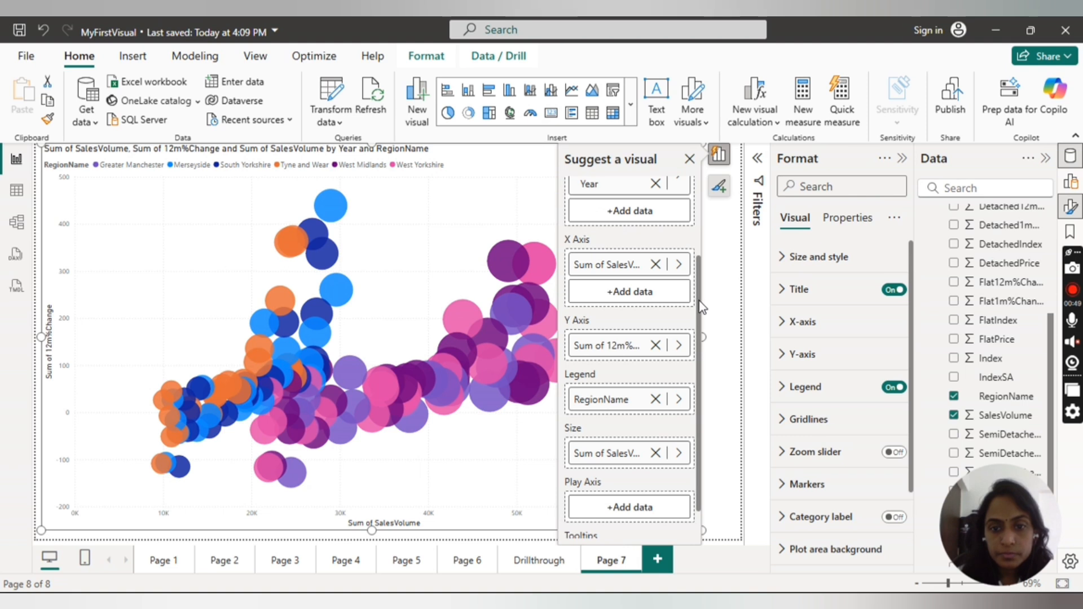
{"action": "scroll", "coordinate": [699, 302], "scroll_direction": "up", "scroll_amount": 3}
{"action": "left_click_drag", "start_coordinate": [587, 221], "coordinate": [622, 467]}
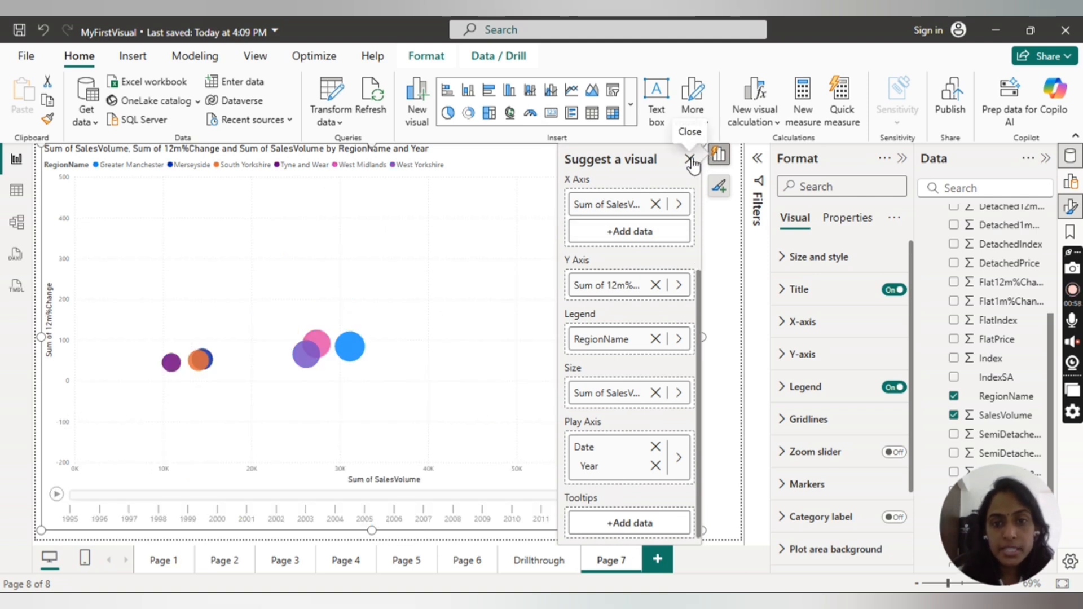
- Play the chart's year-by-year animation and pause it at 2014
{"action": "left_click", "coordinate": [690, 160]}
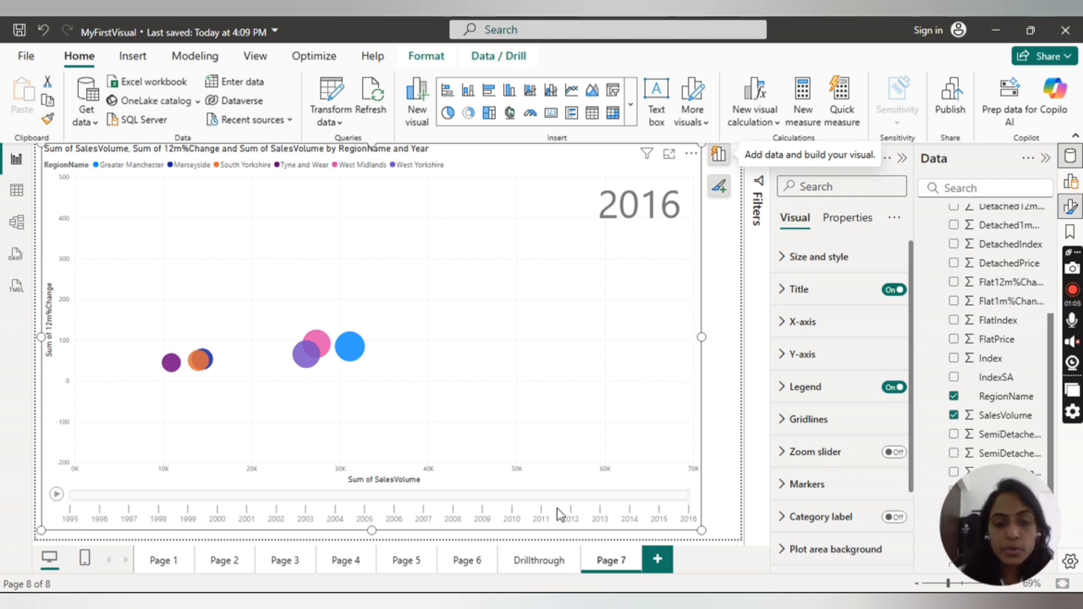
{"action": "left_click", "coordinate": [57, 496]}
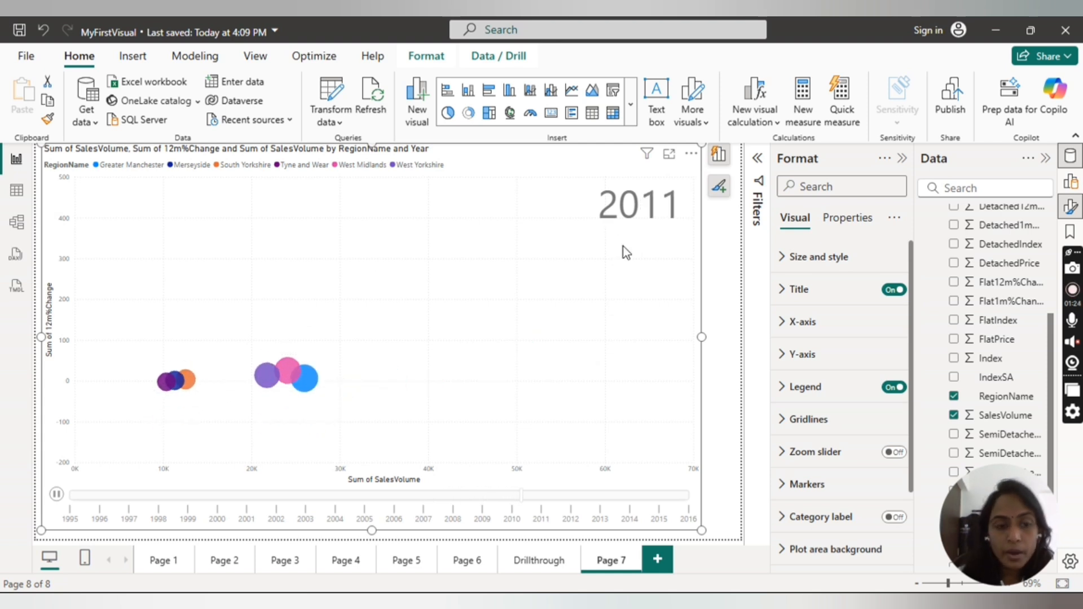
{"action": "left_click", "coordinate": [57, 494]}
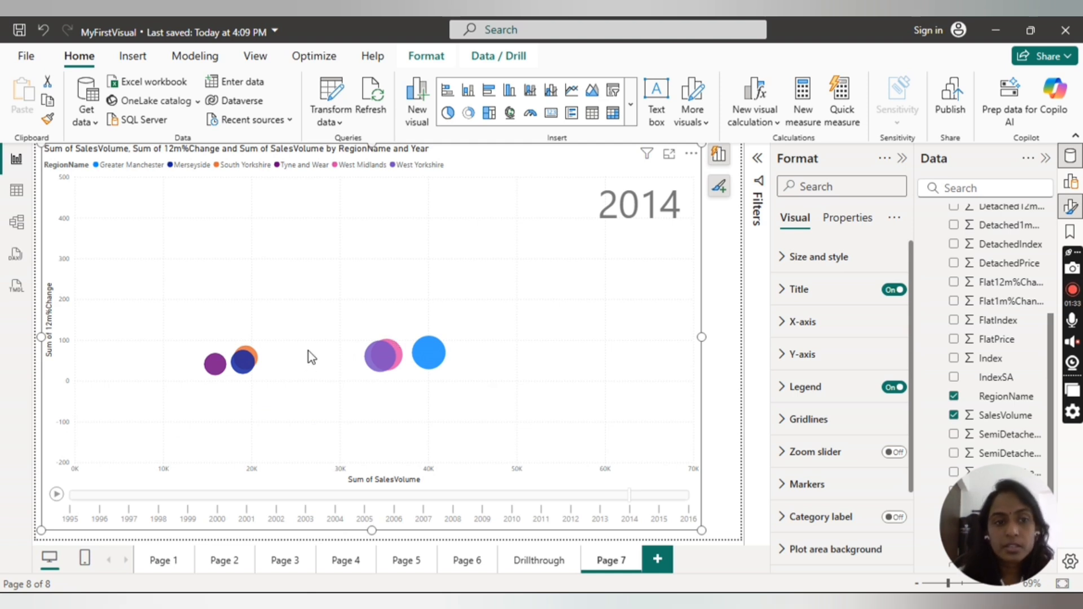
- Replace SalesVolume with AreaCode on the chart's X Axis and remove Date from its Play Axis
{"action": "left_click", "coordinate": [721, 155]}
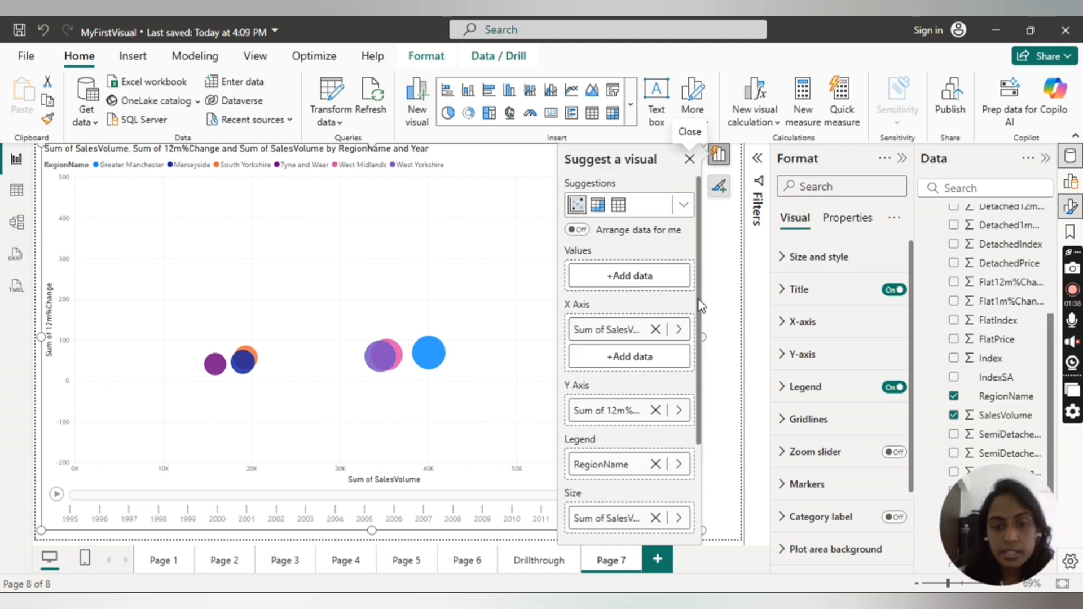
{"action": "left_click_drag", "start_coordinate": [699, 305], "coordinate": [705, 416]}
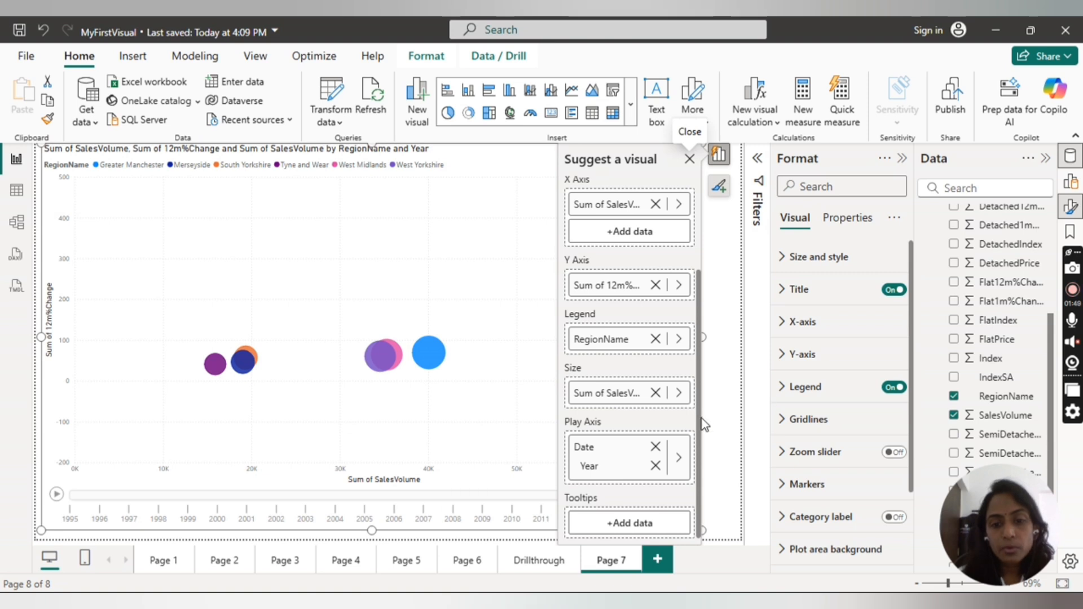
{"action": "left_click_drag", "start_coordinate": [699, 424], "coordinate": [699, 389]}
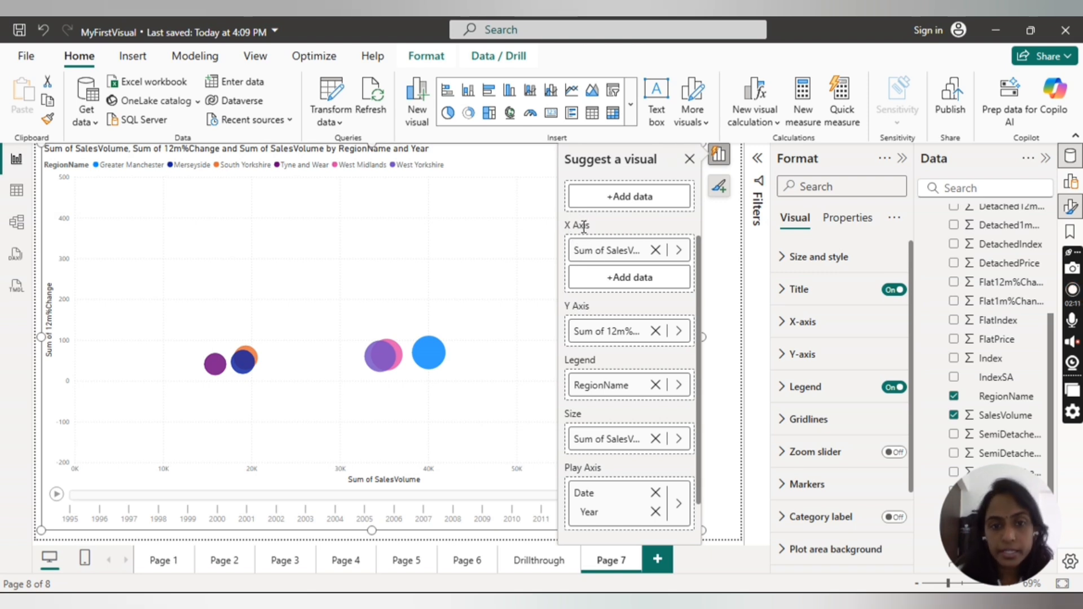
{"action": "left_click", "coordinate": [656, 252]}
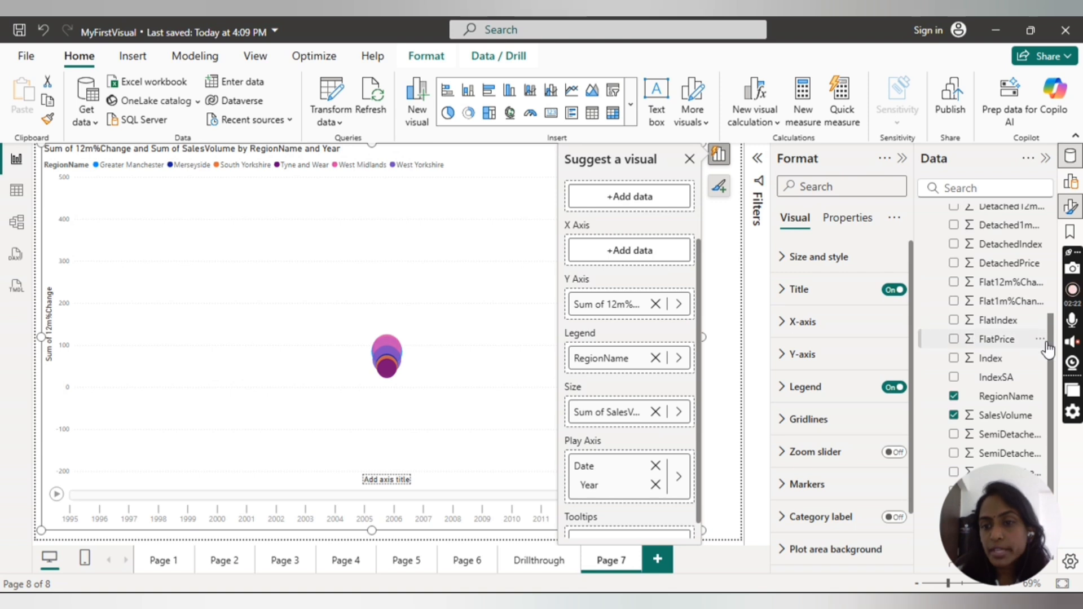
{"action": "scroll", "coordinate": [1004, 310], "scroll_direction": "up", "scroll_amount": 3}
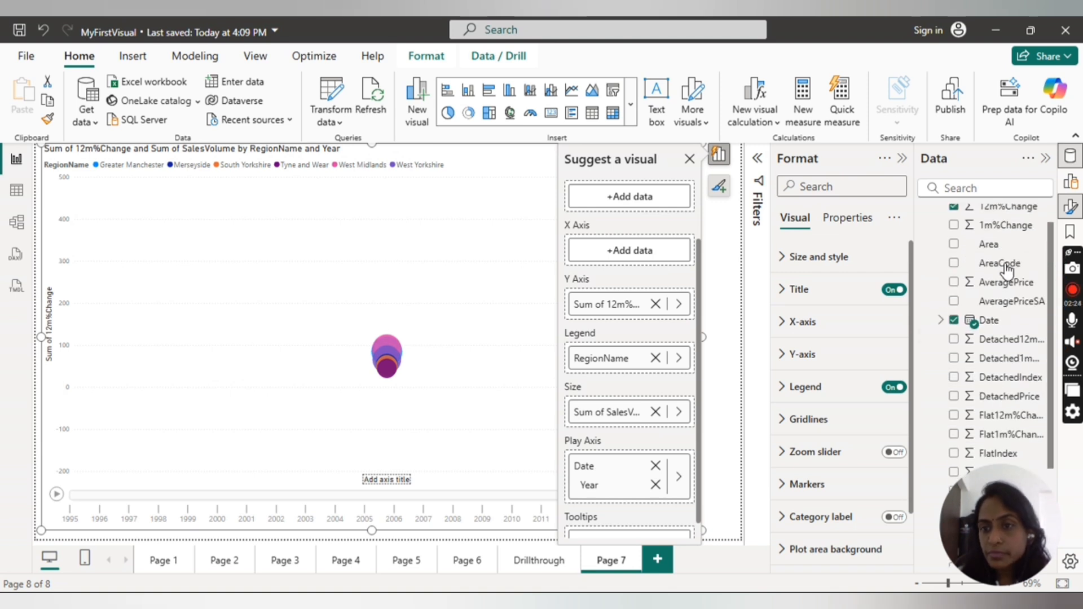
{"action": "left_click_drag", "start_coordinate": [1001, 262], "coordinate": [641, 249]}
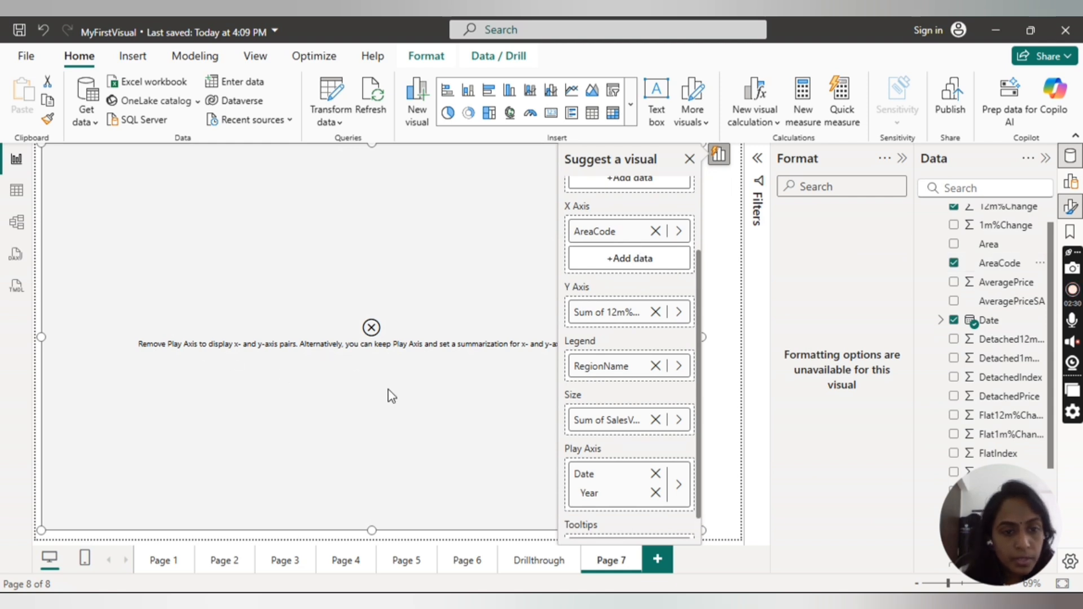
{"action": "left_click", "coordinate": [656, 475]}
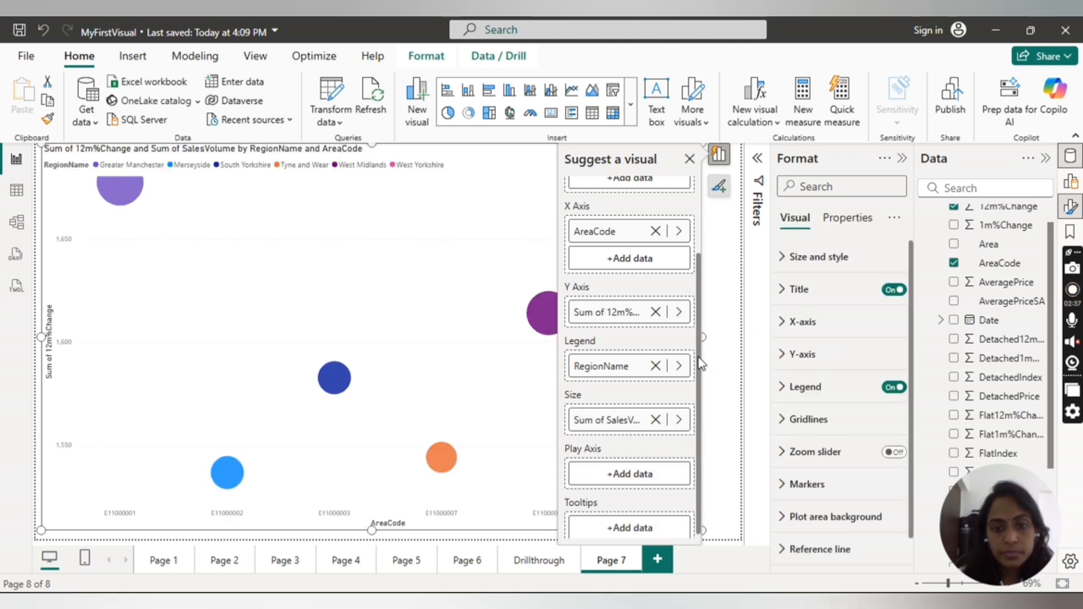
{"action": "left_click_drag", "start_coordinate": [699, 355], "coordinate": [696, 282]}
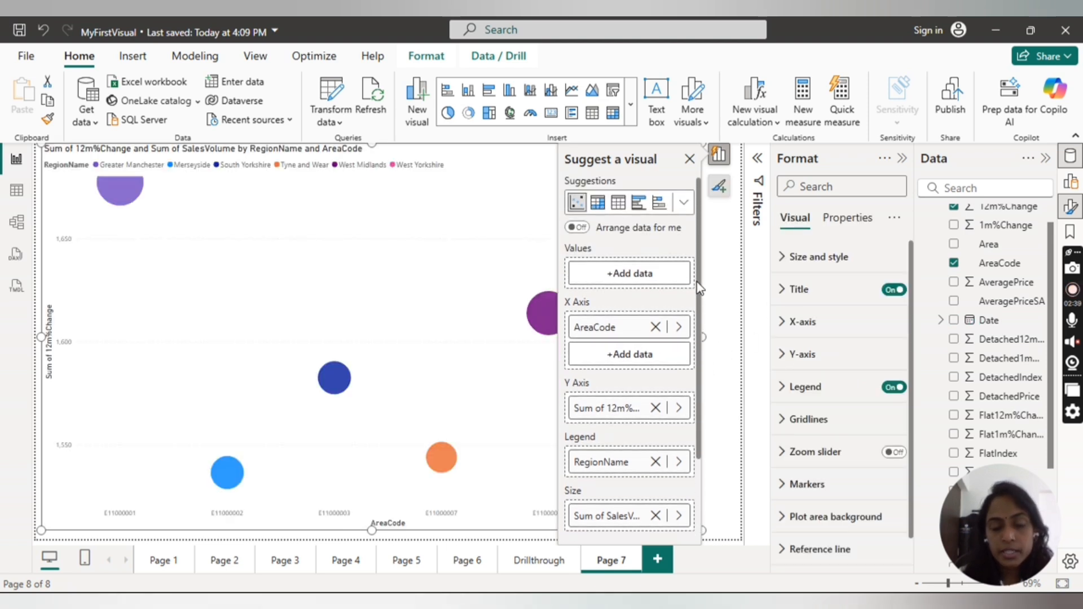